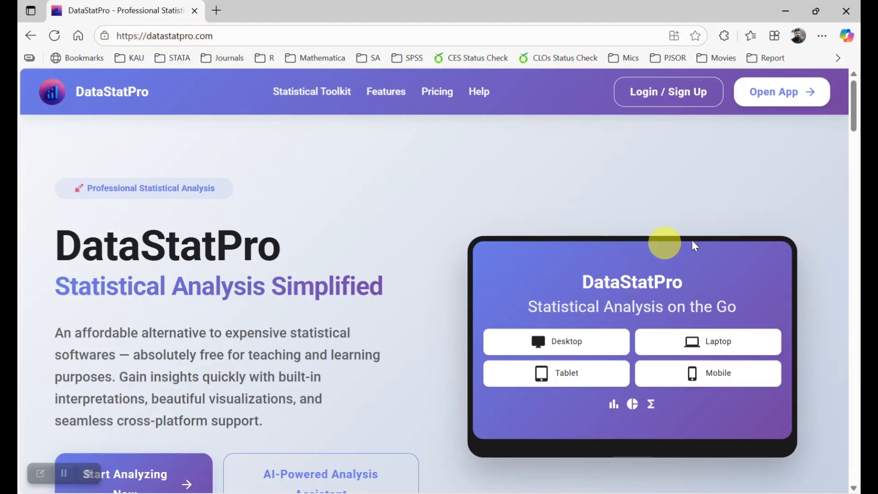
Open the DataStatPro app and look over the dashboard's quick actions, data management and statistical analysis tools.
left_click(811, 105)
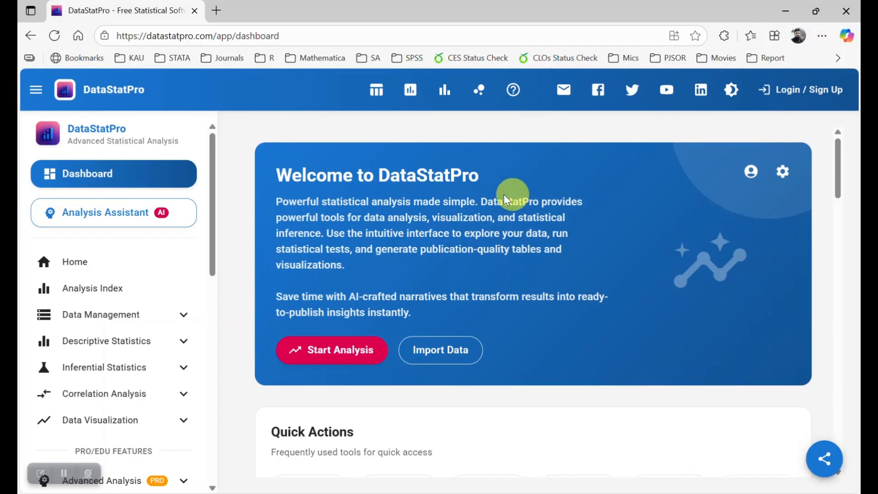
scroll(552, 240, "down", 4)
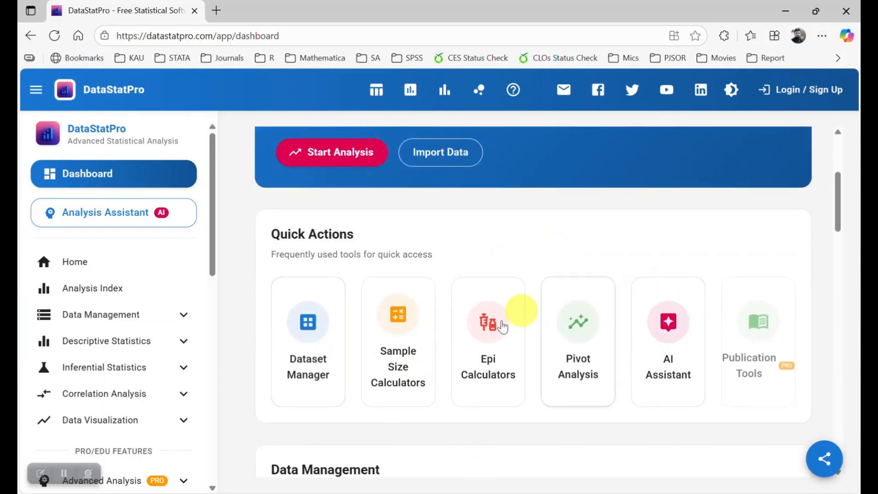
scroll(522, 315, "down", 4)
scroll(543, 347, "down", 5)
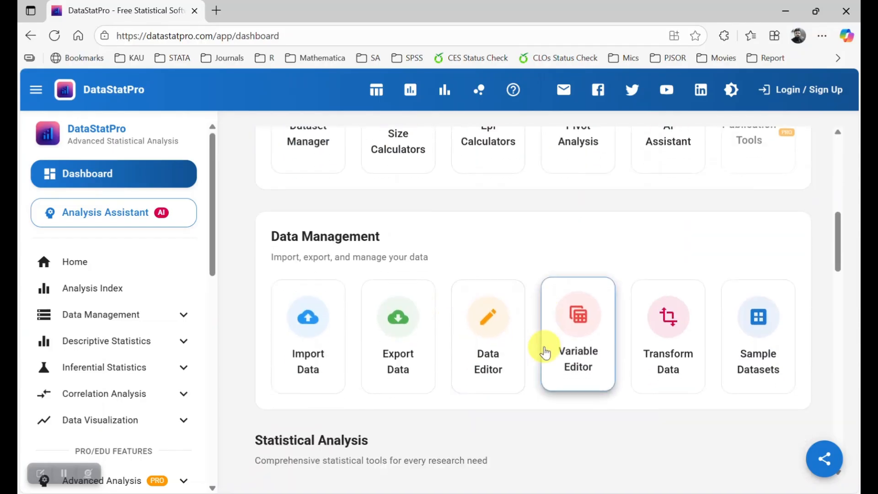
scroll(348, 379, "down", 3)
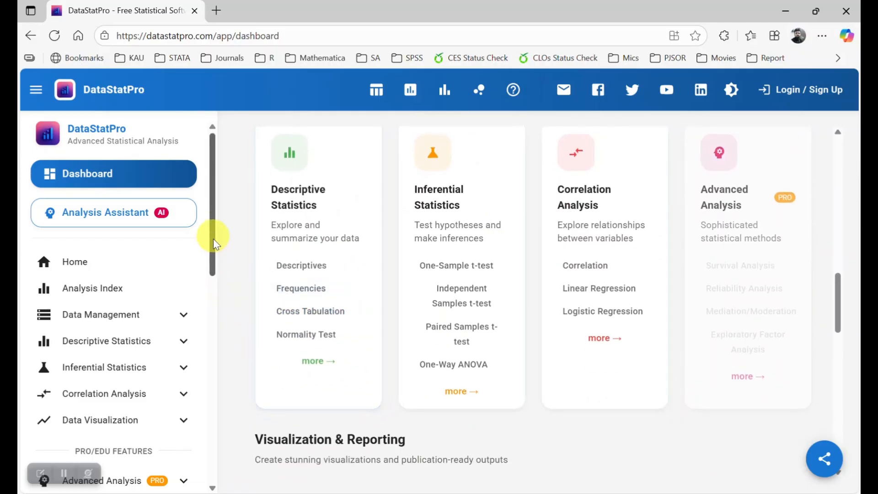
Browse the Descriptive Statistics and Inferential Statistics sections to see which analyses each one offers.
left_click_drag(212, 256, 219, 280)
left_click(192, 228)
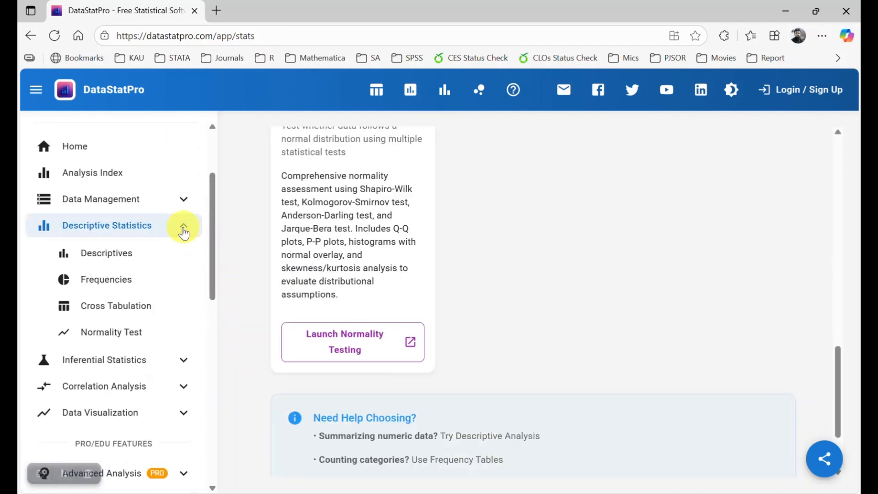
left_click(185, 258)
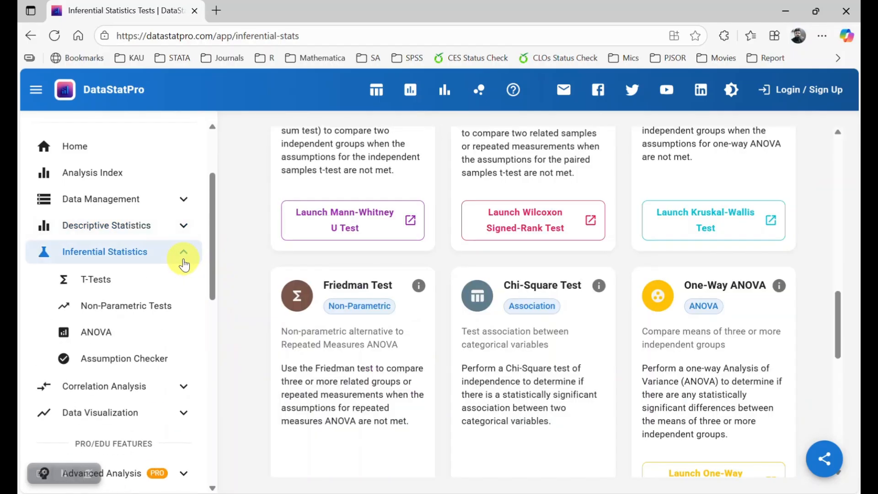
left_click_drag(210, 263, 212, 208)
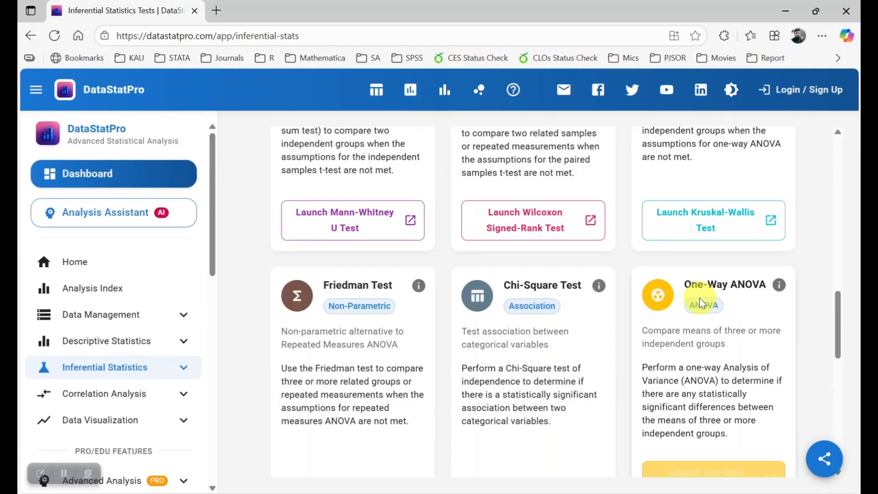
scroll(699, 298, "up", 8)
scroll(695, 289, "up", 8)
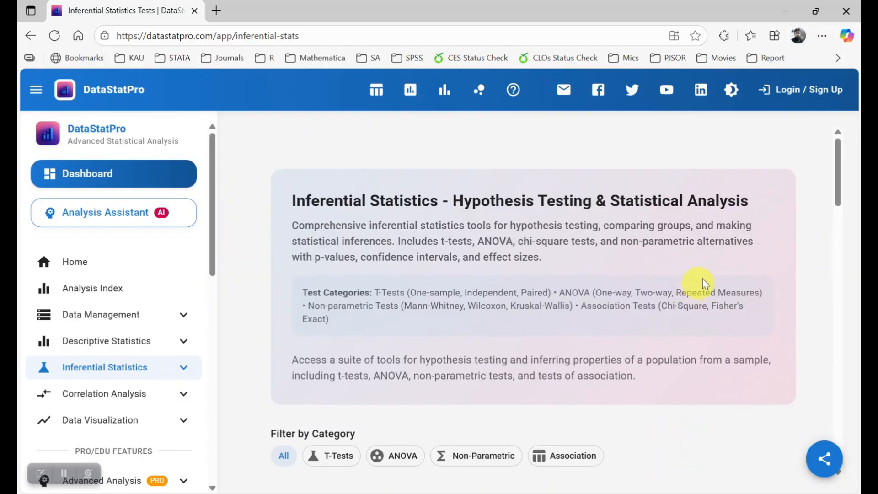
Sign in to the account with the prefilled e-mail and password, and dismiss the referral program offer.
left_click(806, 92)
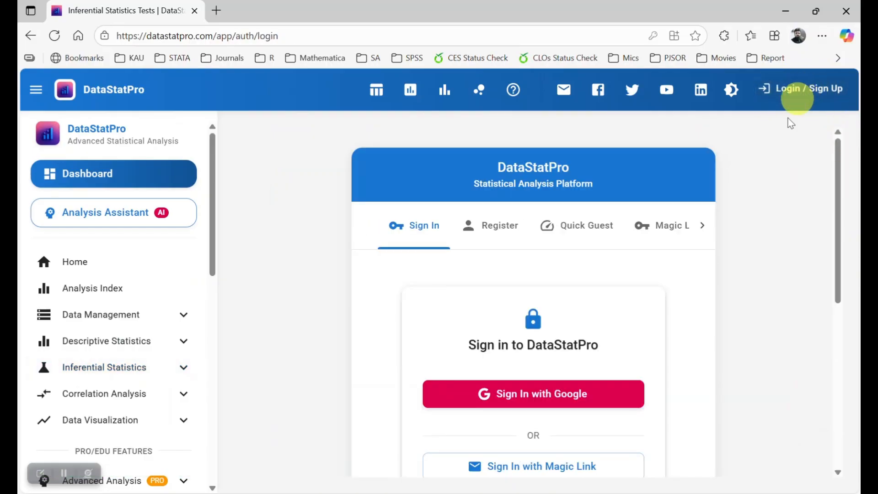
scroll(680, 274, "down", 5)
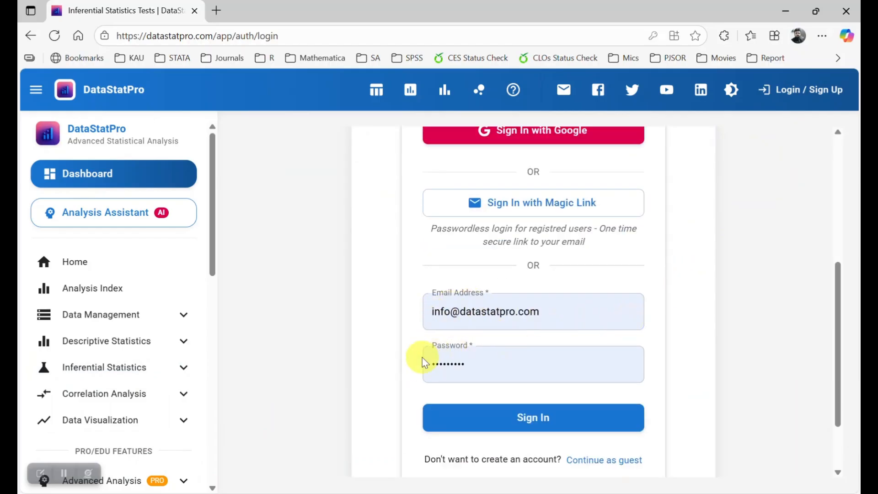
left_click(533, 426)
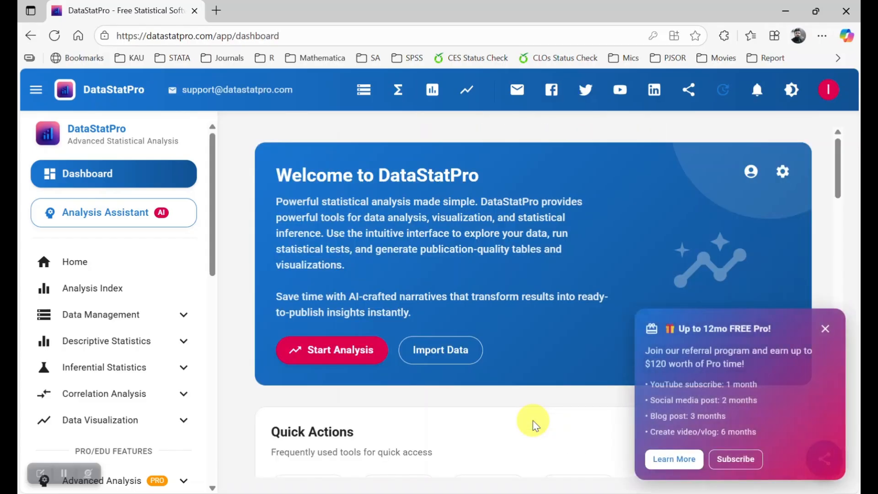
left_click(830, 329)
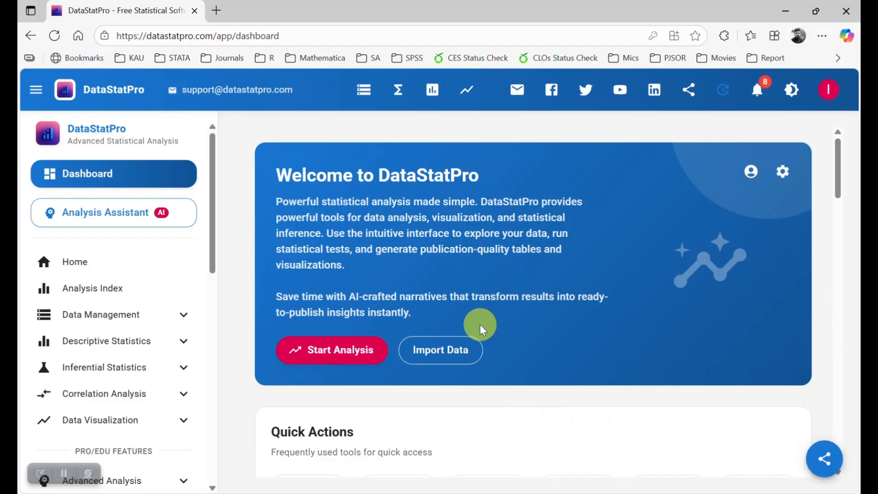
Open the data import page and look through its file and Google Sheets import options and all sample datasets.
scroll(479, 325, "down", 1)
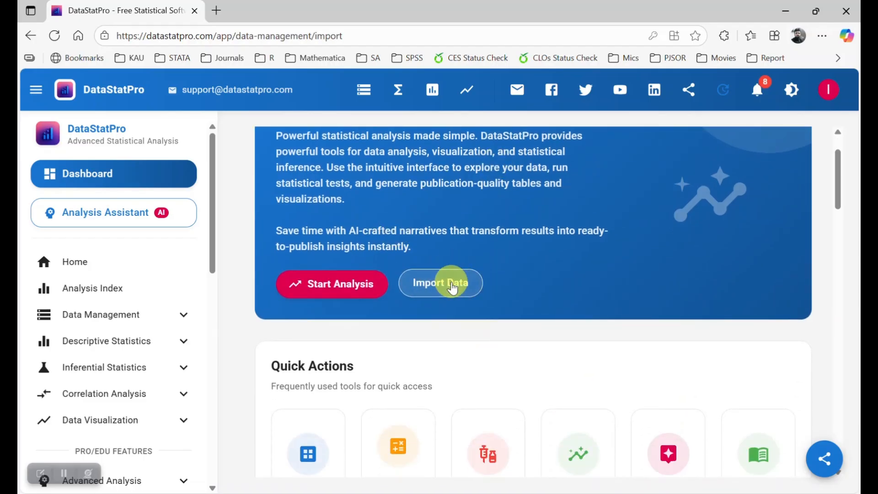
left_click(453, 287)
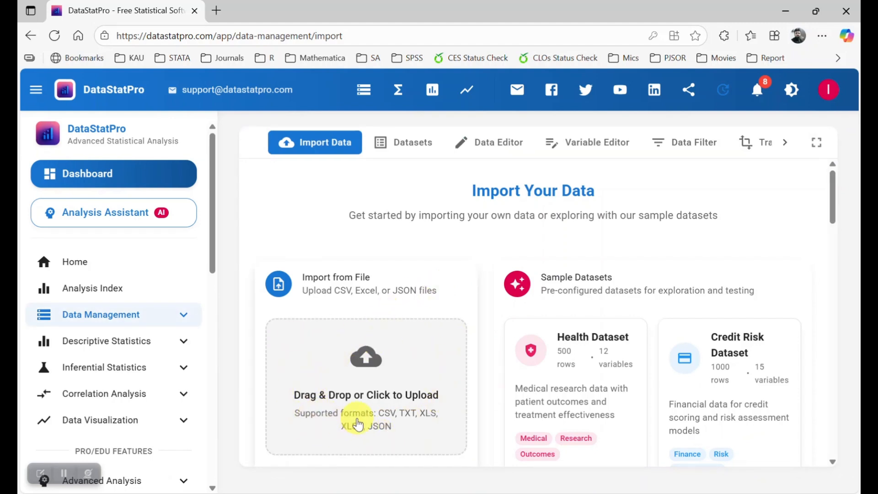
scroll(608, 349, "down", 1)
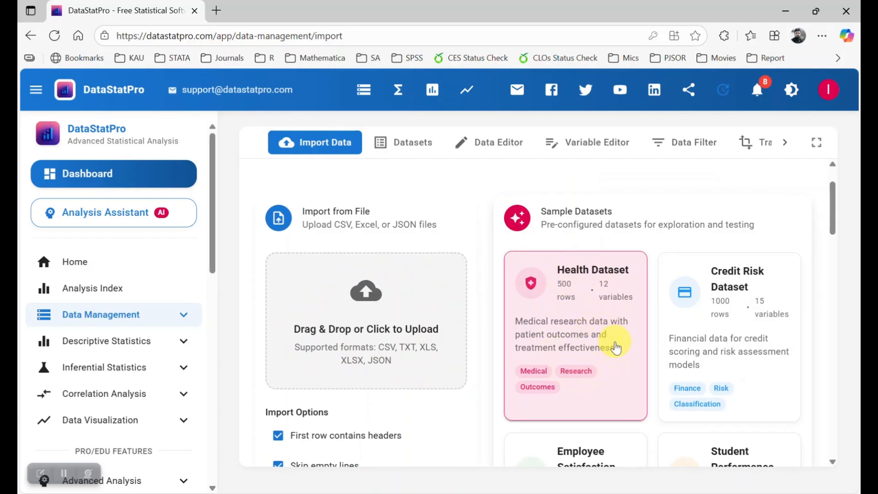
scroll(629, 347, "down", 2)
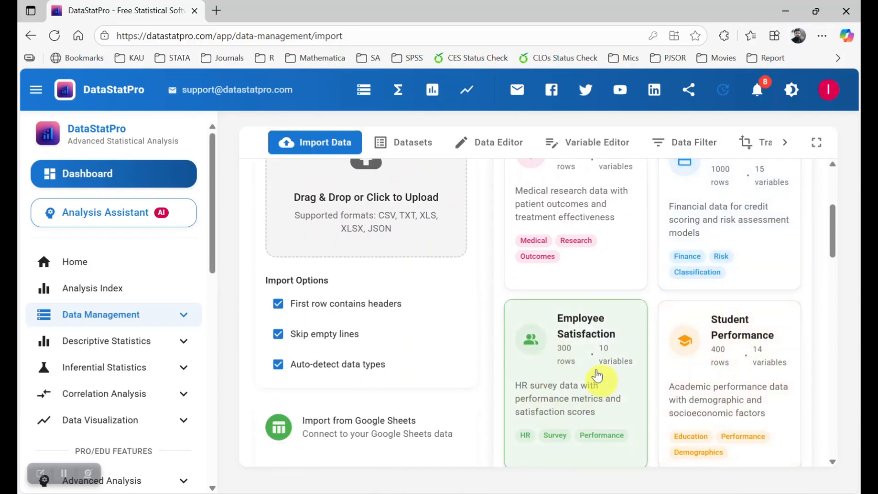
scroll(743, 382, "down", 2)
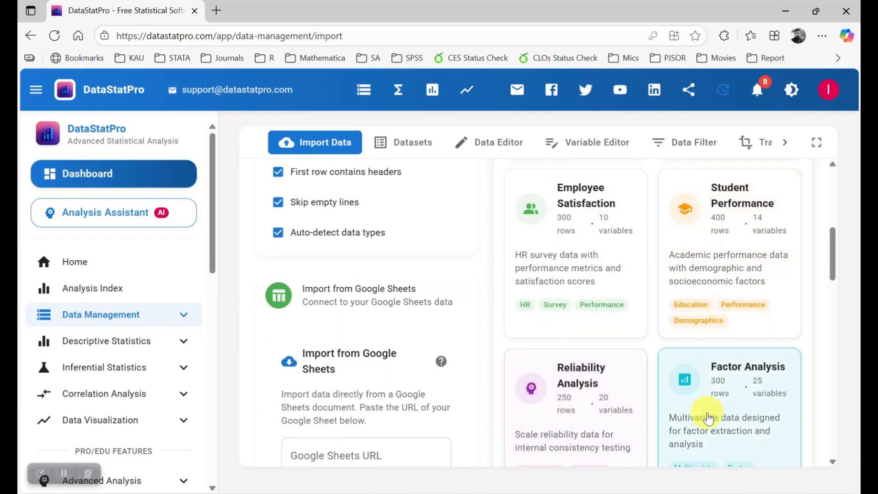
scroll(708, 418, "down", 2)
scroll(682, 417, "down", 3)
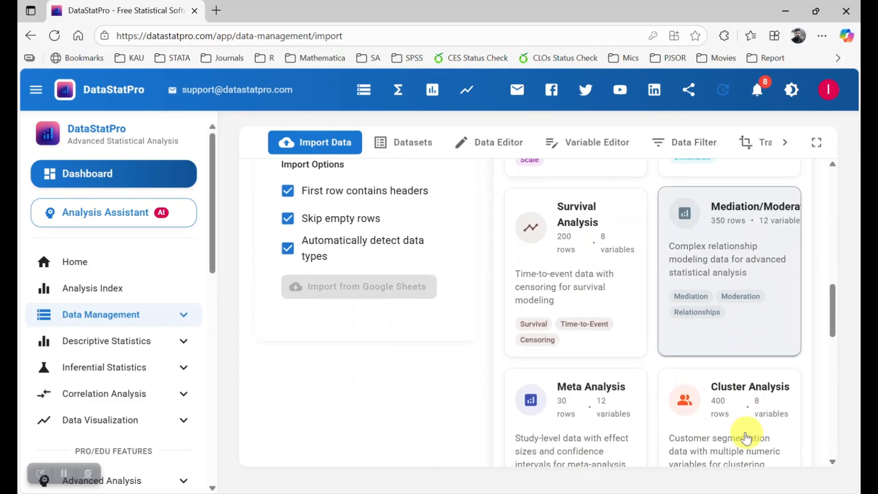
scroll(714, 434, "down", 4)
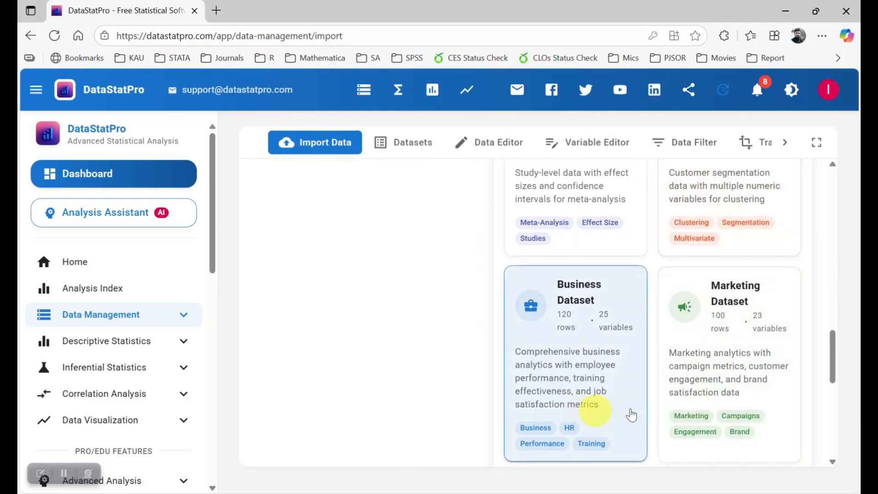
scroll(743, 405, "down", 3)
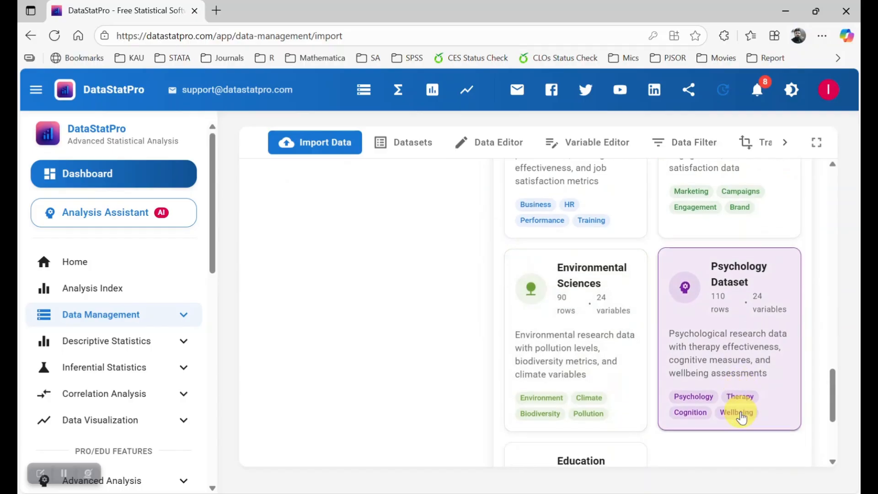
scroll(741, 413, "down", 3)
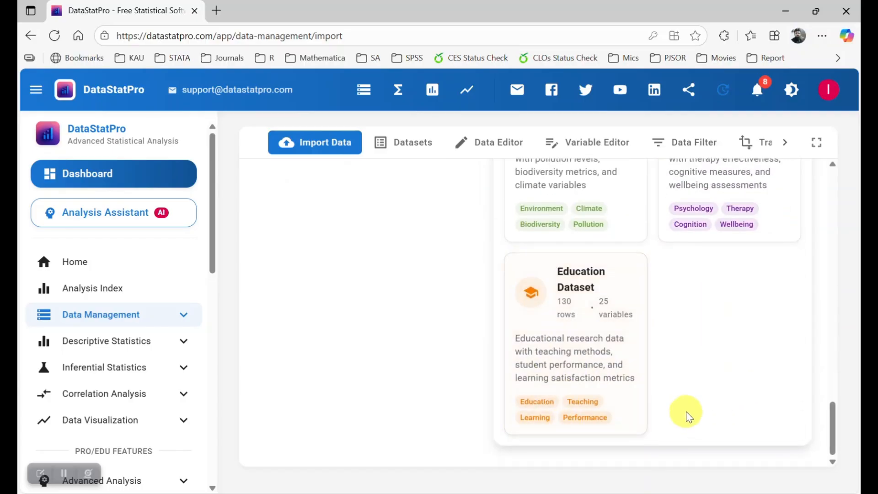
scroll(689, 417, "up", 10)
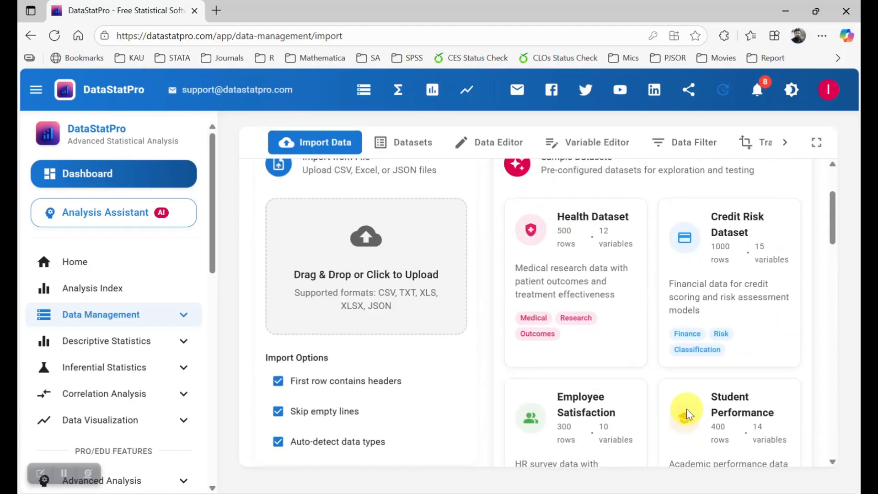
scroll(687, 409, "up", 3)
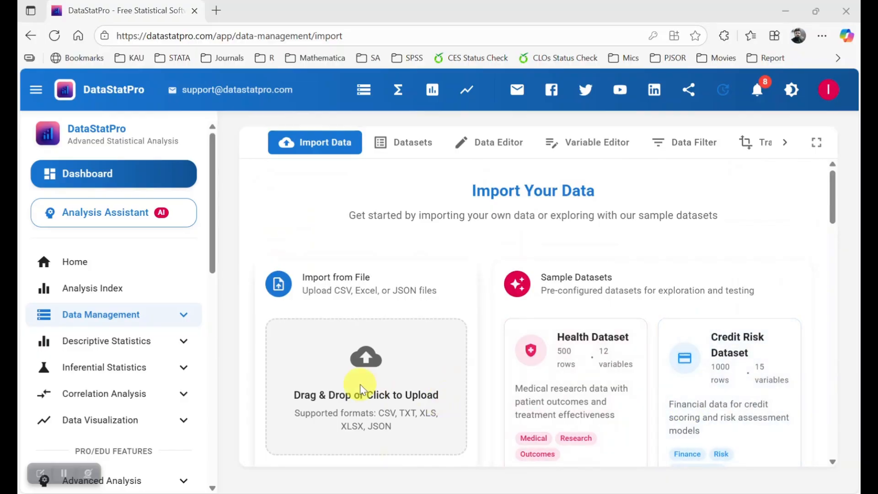
Load the sample Health Dataset and open it for editing in the Data Editor.
left_click(362, 389)
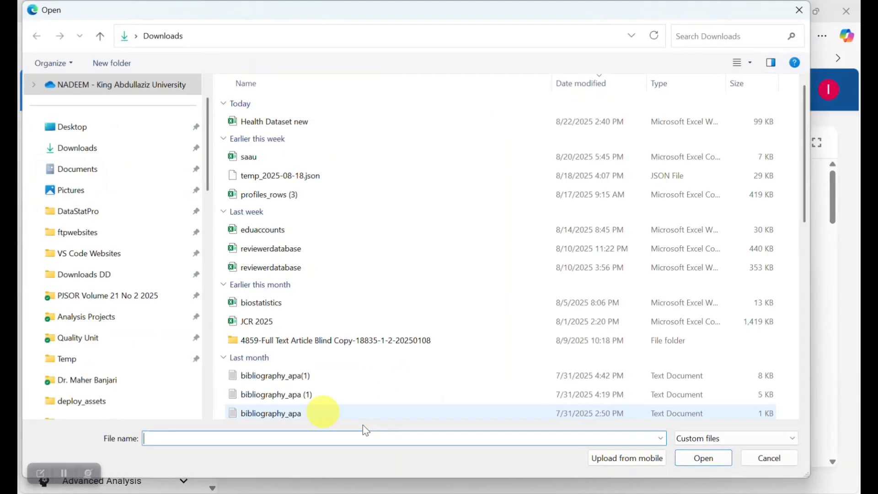
left_click(781, 466)
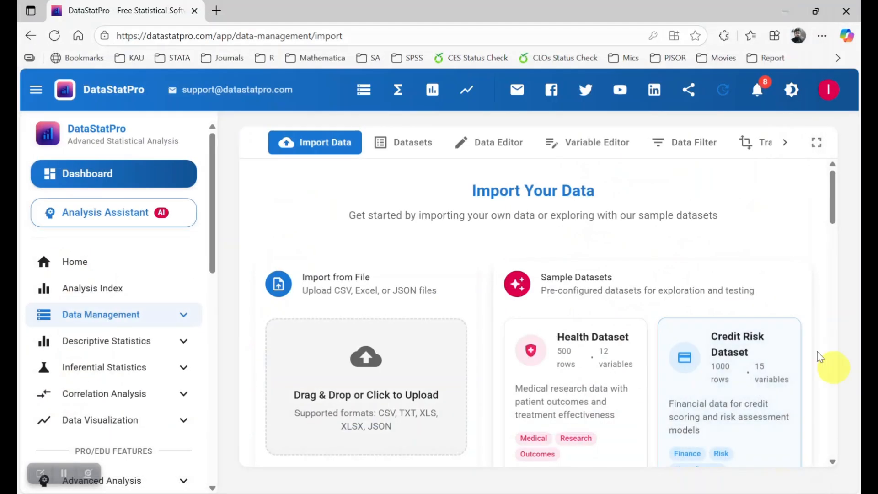
left_click(550, 391)
scroll(550, 386, "down", 3)
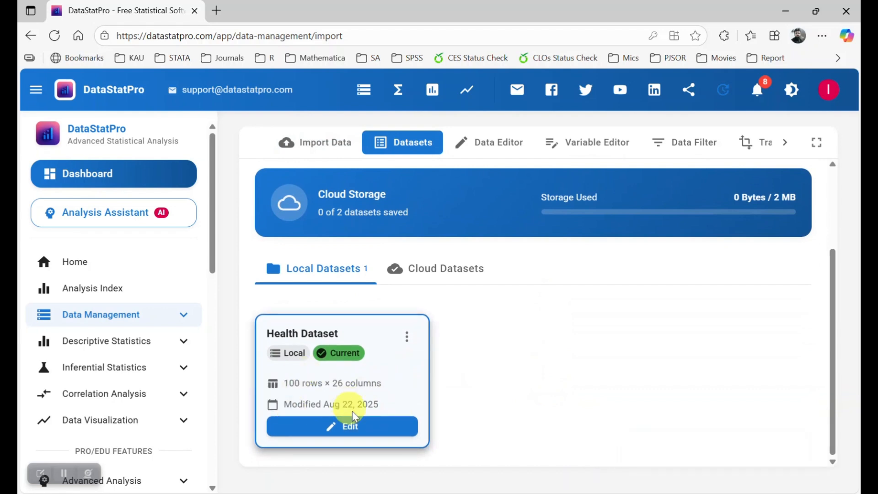
left_click(362, 434)
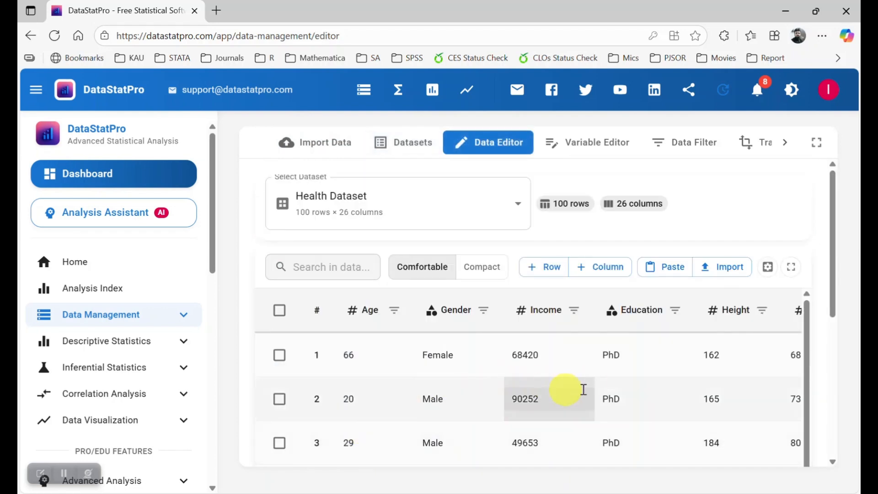
Expand the Health Dataset table to fullscreen and examine its variables from Age across to the HealthSat items.
left_click(788, 269)
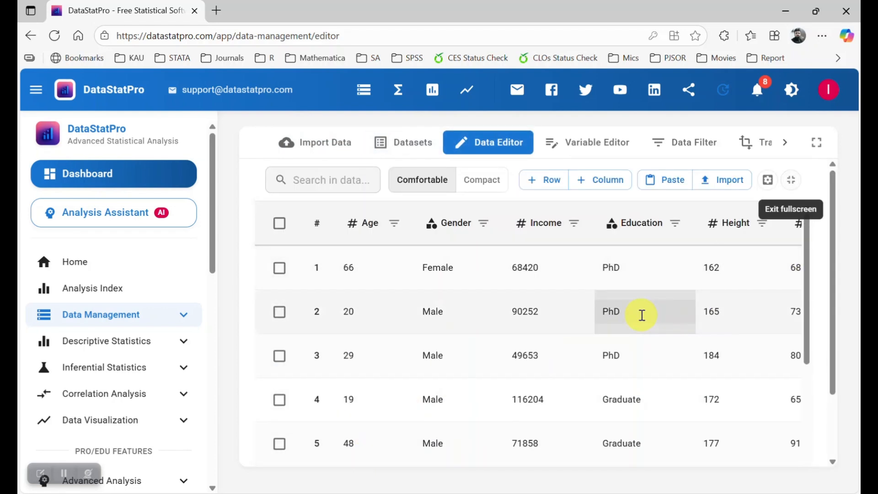
scroll(642, 315, "right", 5)
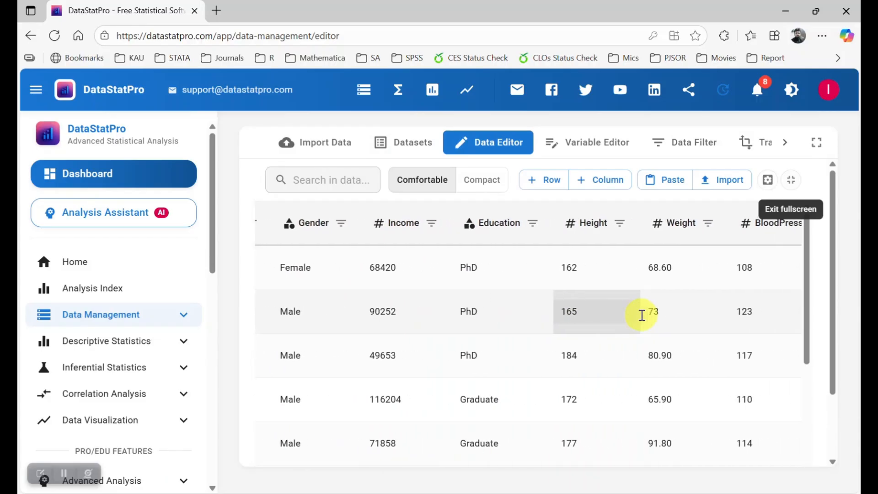
scroll(642, 315, "right", 6)
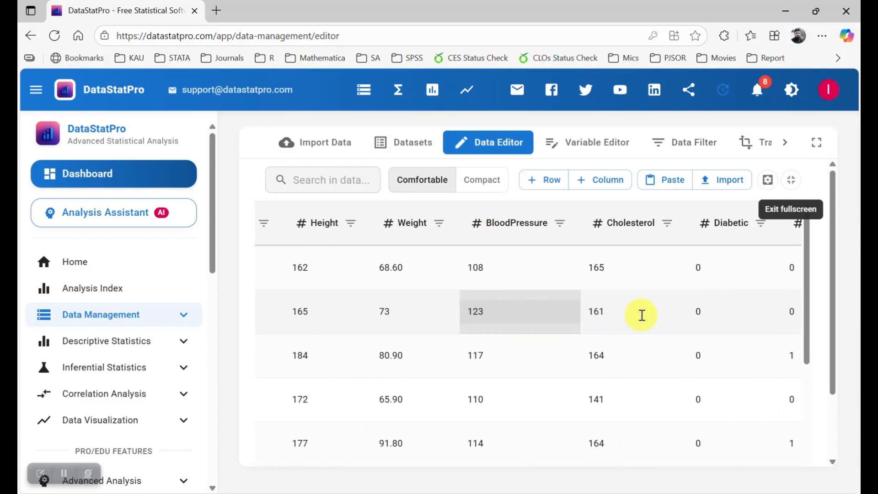
scroll(642, 316, "right", 6)
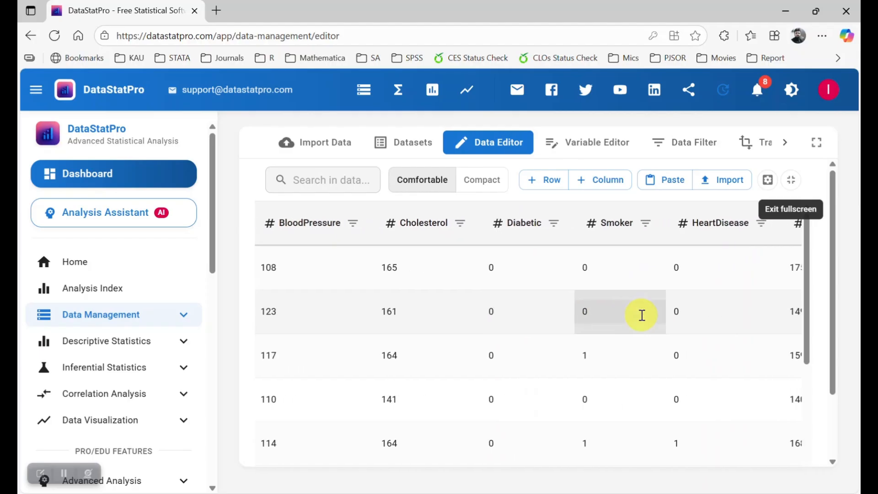
scroll(642, 315, "right", 6)
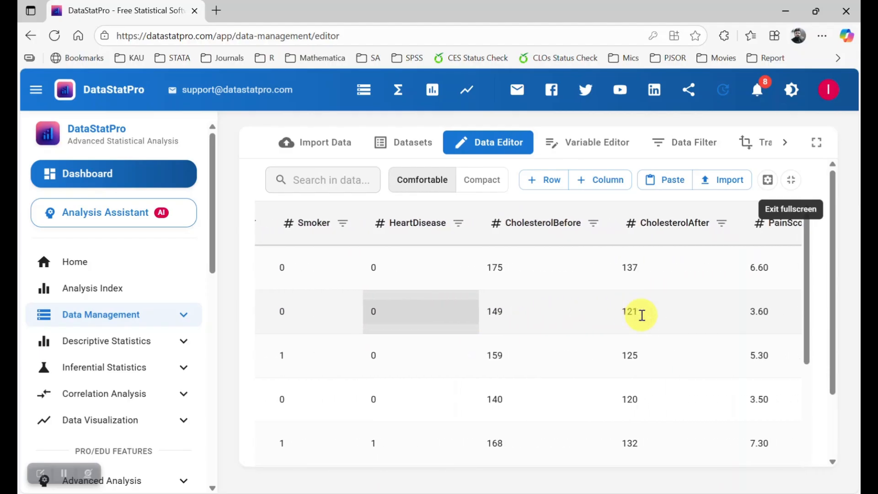
scroll(642, 315, "right", 6)
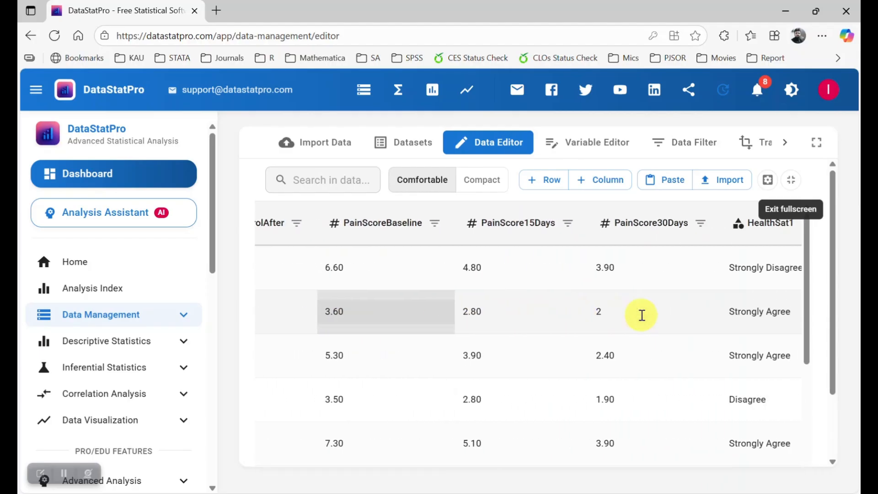
scroll(642, 315, "right", 6)
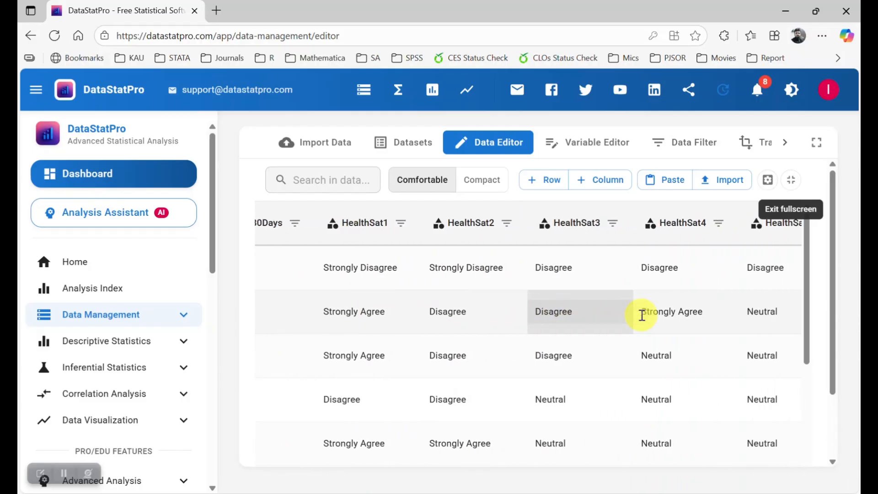
scroll(641, 315, "right", 6)
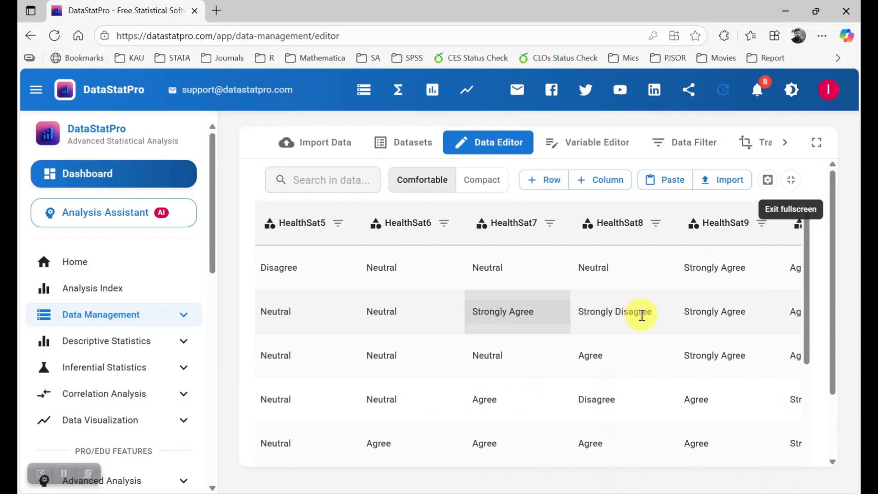
Open the Health Dataset in the Variable Editor and examine its variables' types, roles and descriptions in fullscreen, then exit fullscreen.
scroll(641, 315, "right", 4)
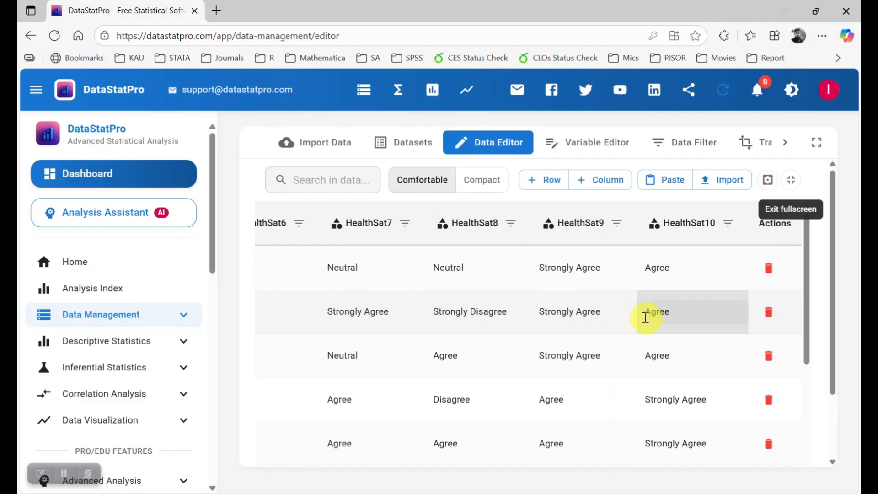
left_click(609, 151)
scroll(626, 407, "down", 1)
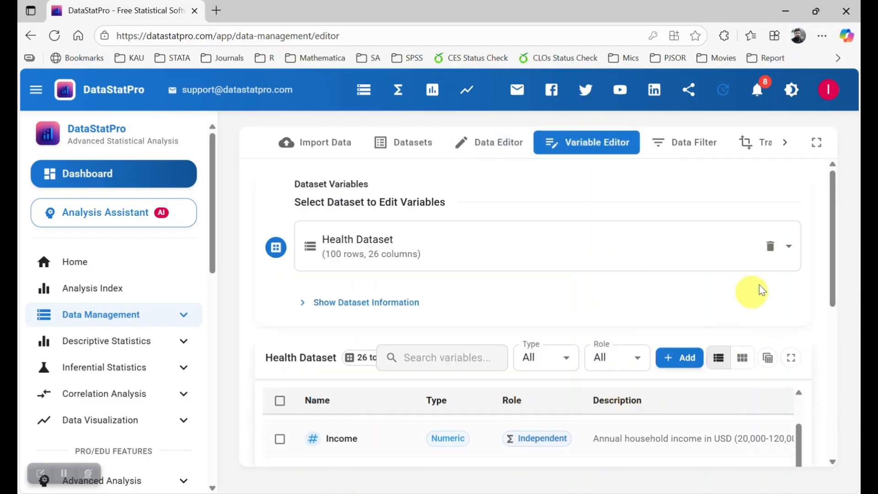
left_click(790, 357)
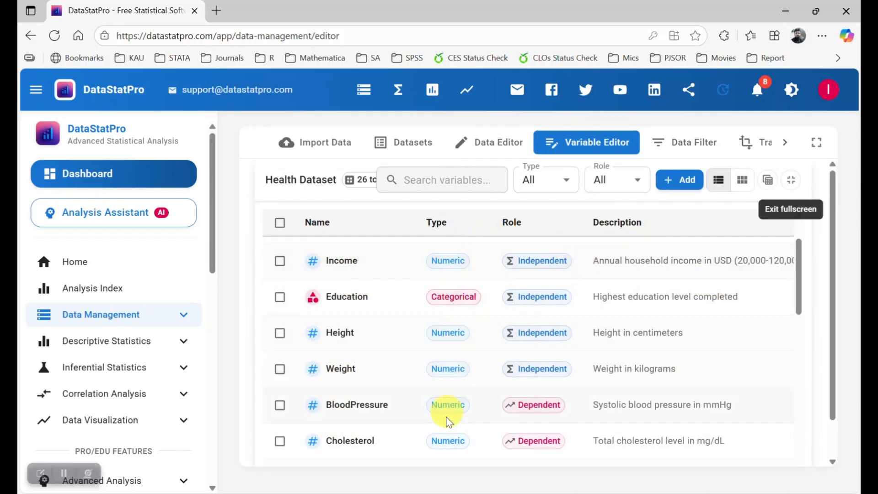
scroll(653, 347, "down", 5)
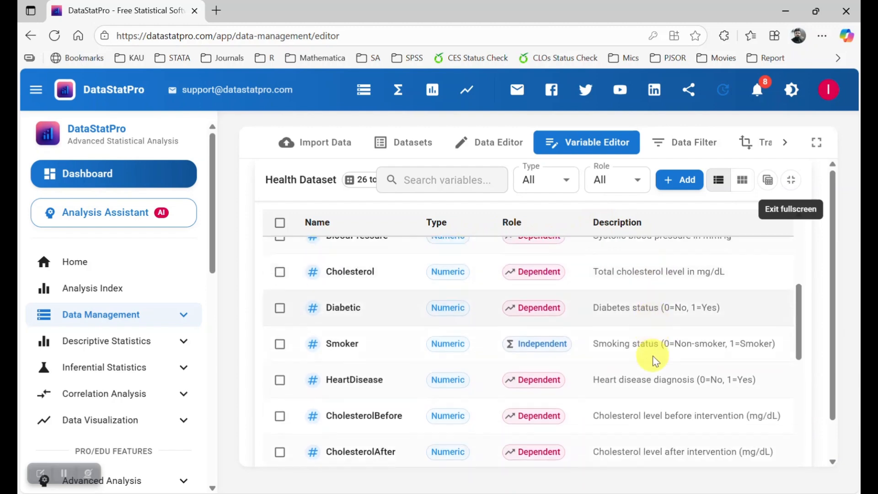
scroll(652, 358, "down", 7)
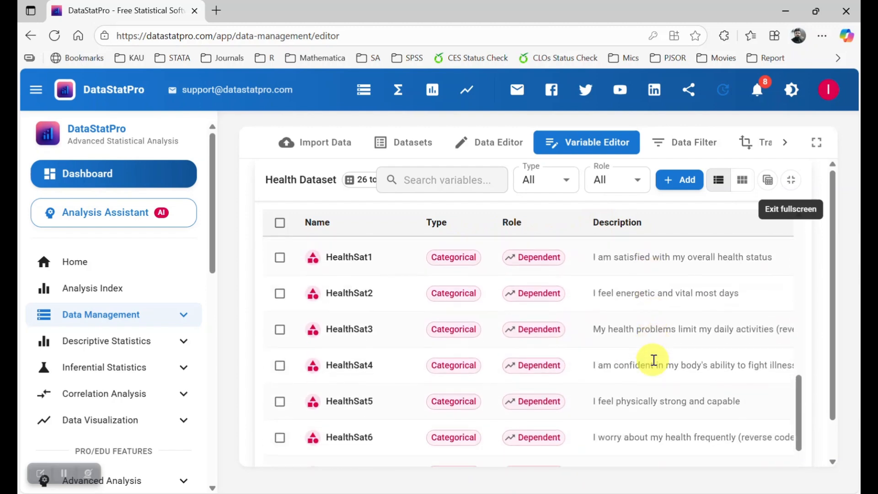
scroll(652, 359, "down", 1)
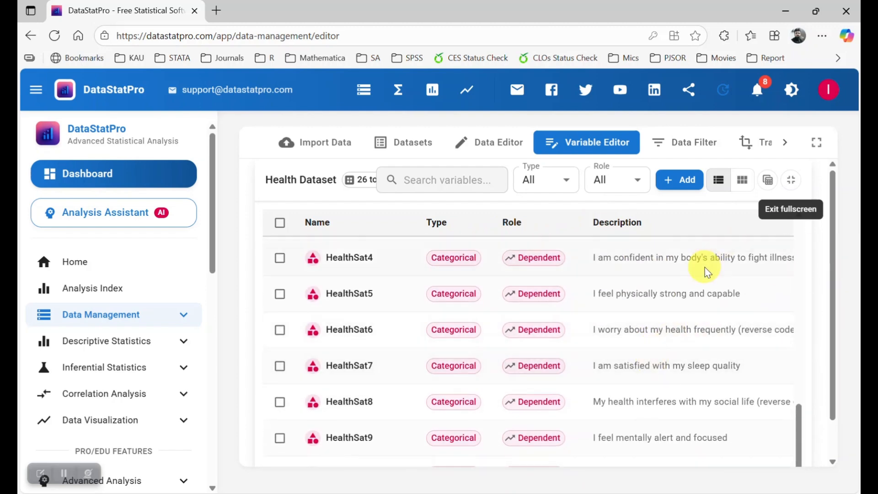
left_click(791, 180)
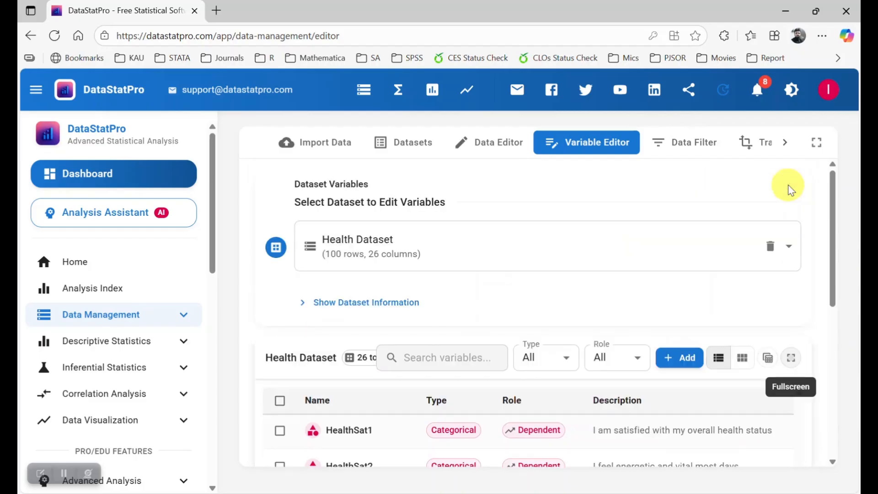
Open the Inferential Statistics section, look over its t-test tools, and open the T-Tests page.
left_click_drag(218, 243, 215, 279)
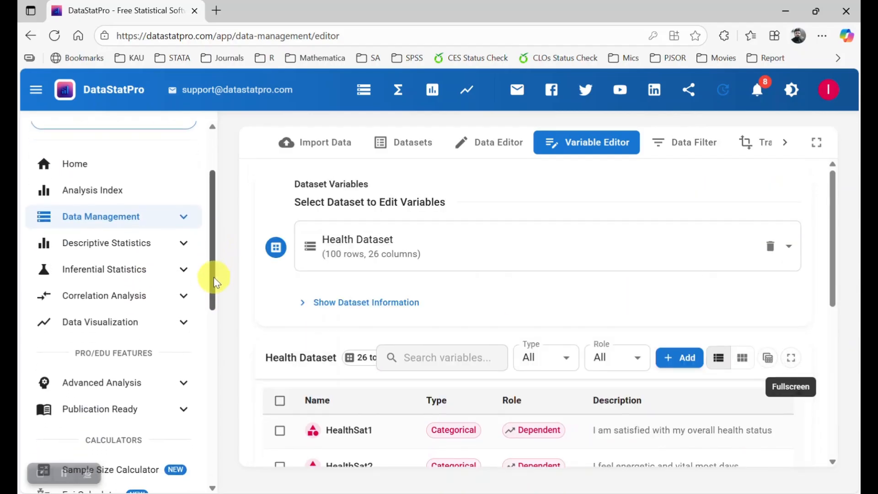
left_click(163, 278)
scroll(539, 285, "down", 4)
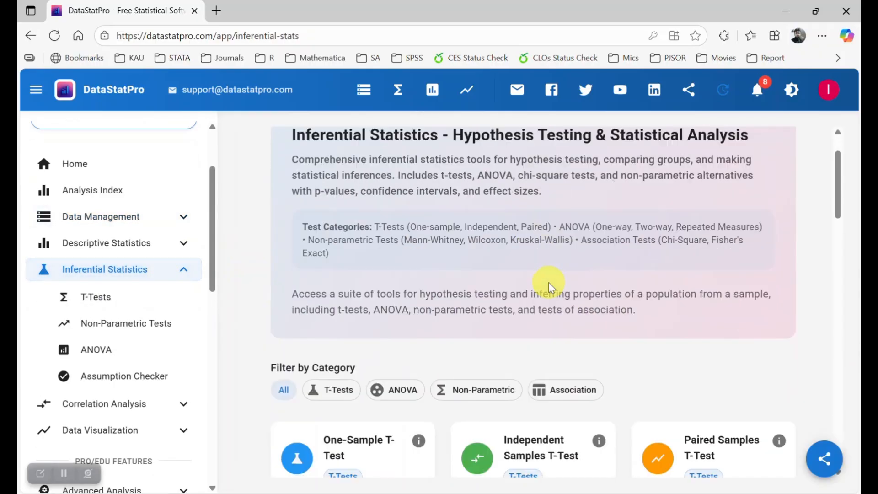
scroll(549, 287, "down", 1)
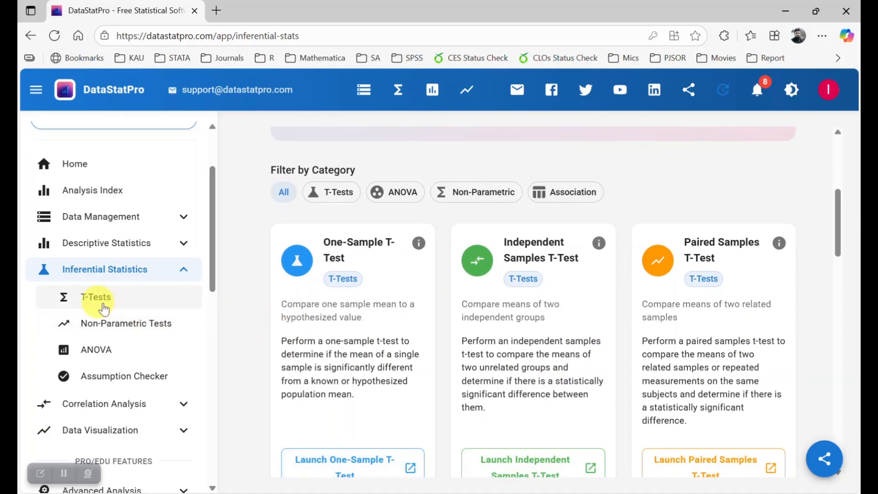
scroll(367, 394, "down", 1)
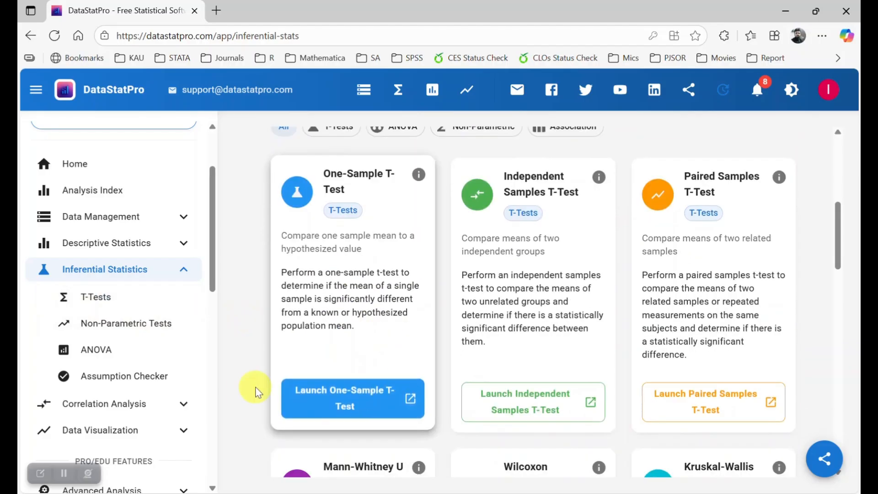
left_click(112, 305)
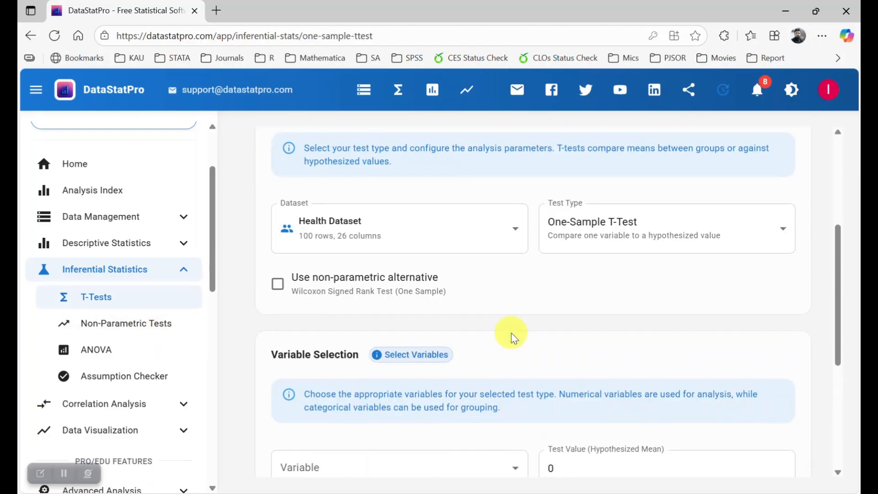
Expand the dataset preview on the t-test page and collapse it again.
scroll(511, 337, "up", 3)
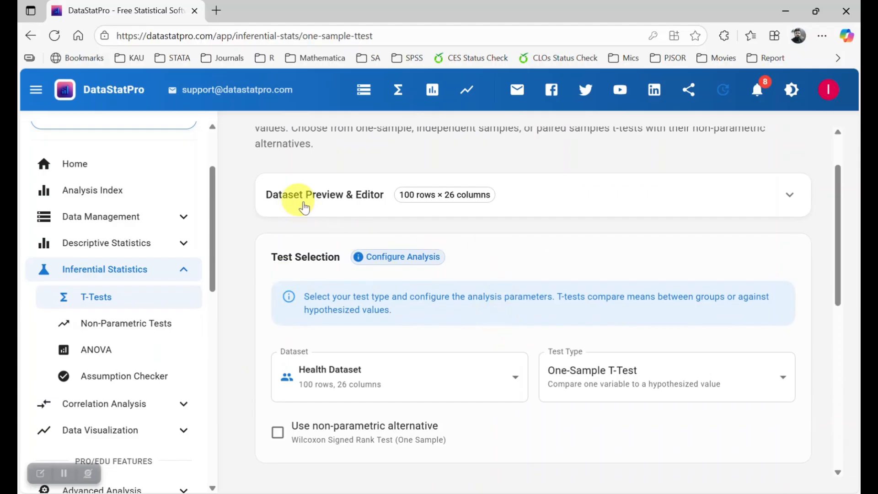
left_click(786, 206)
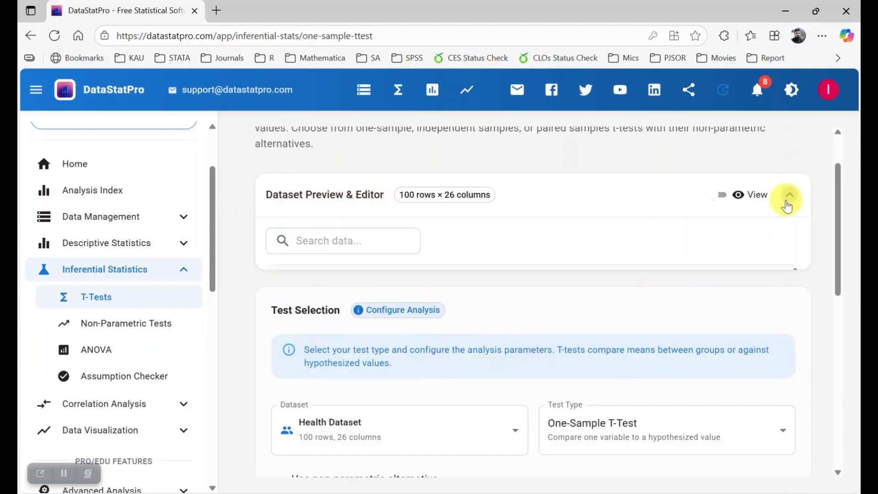
left_click(784, 202)
Run a one-sample t-test on the BloodPressure variable with a hypothesized mean of 120.
scroll(743, 239, "down", 3)
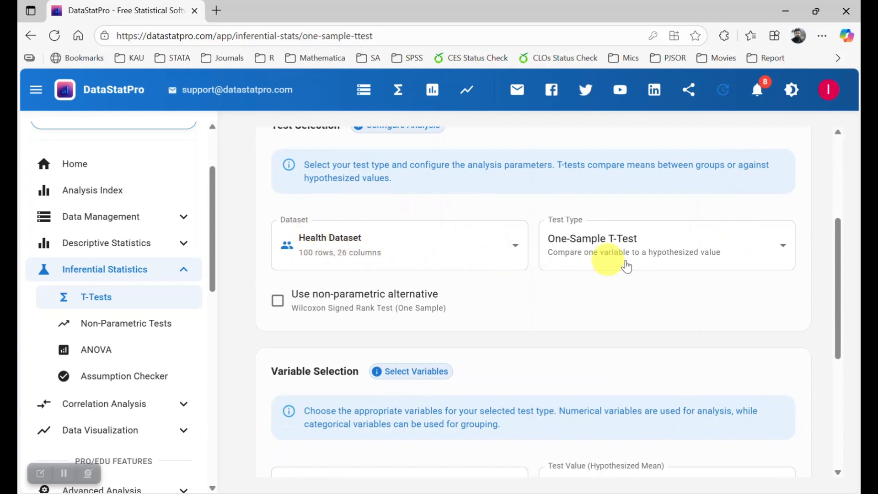
scroll(679, 263, "down", 2)
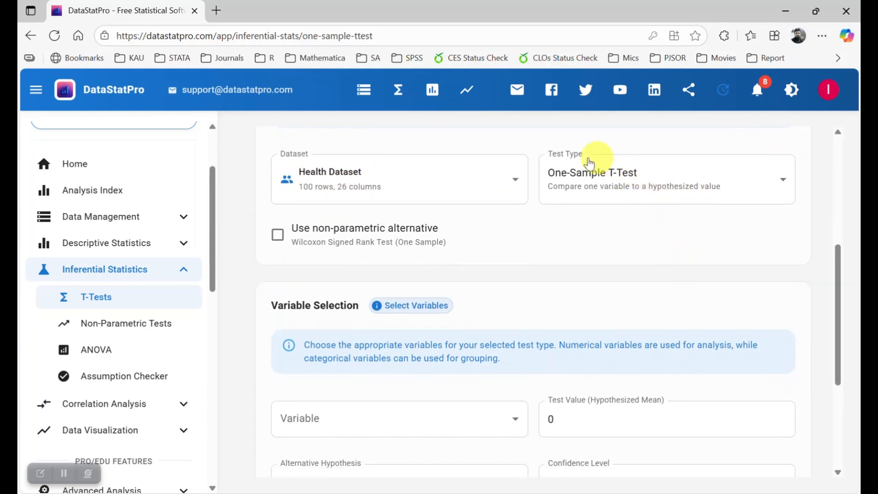
scroll(627, 268, "down", 4)
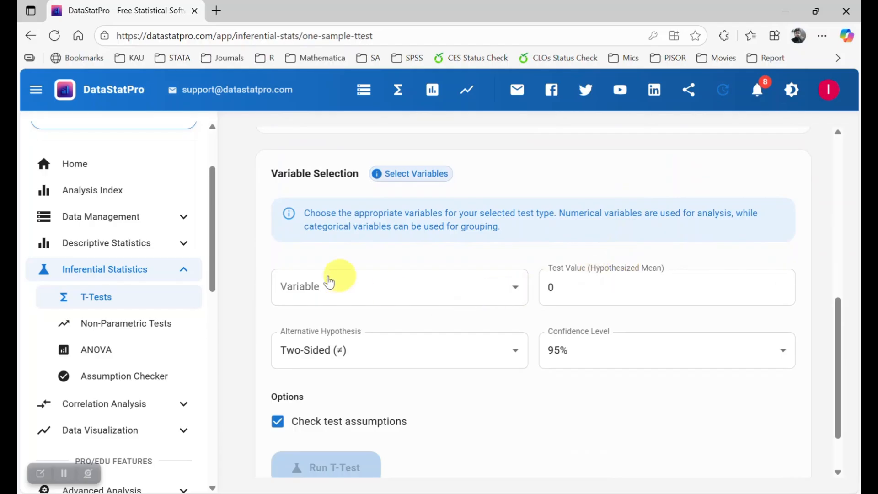
left_click(512, 301)
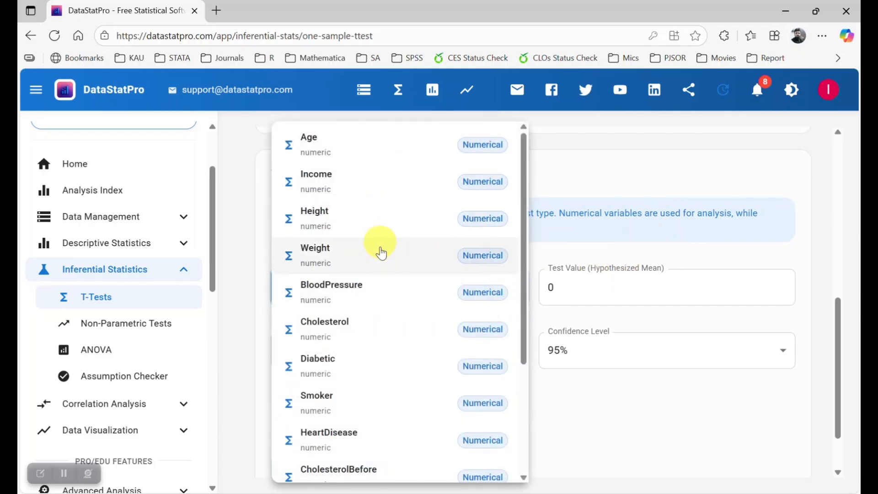
left_click(364, 290)
left_click(575, 288)
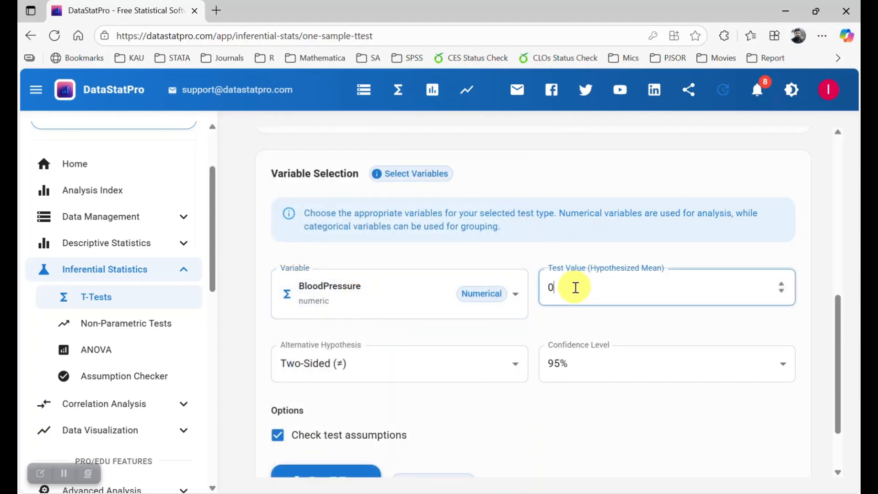
type("120")
scroll(611, 417, "down", 1)
left_click(608, 412)
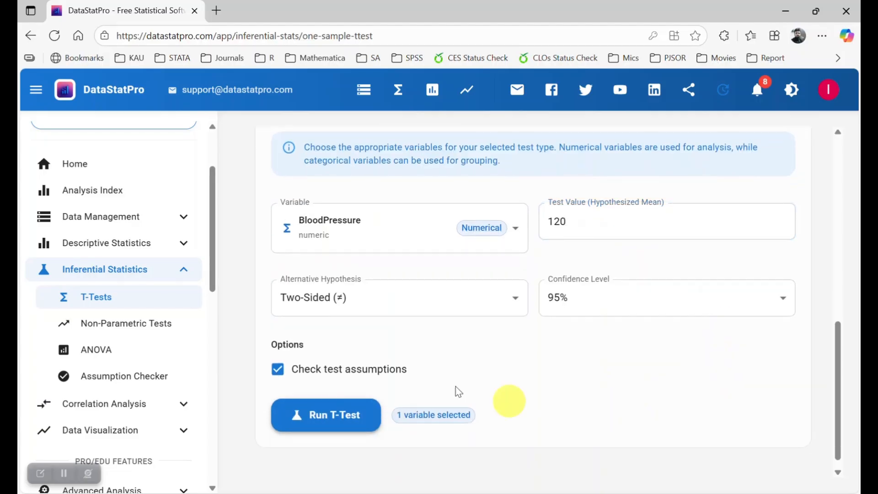
scroll(553, 380, "down", 1)
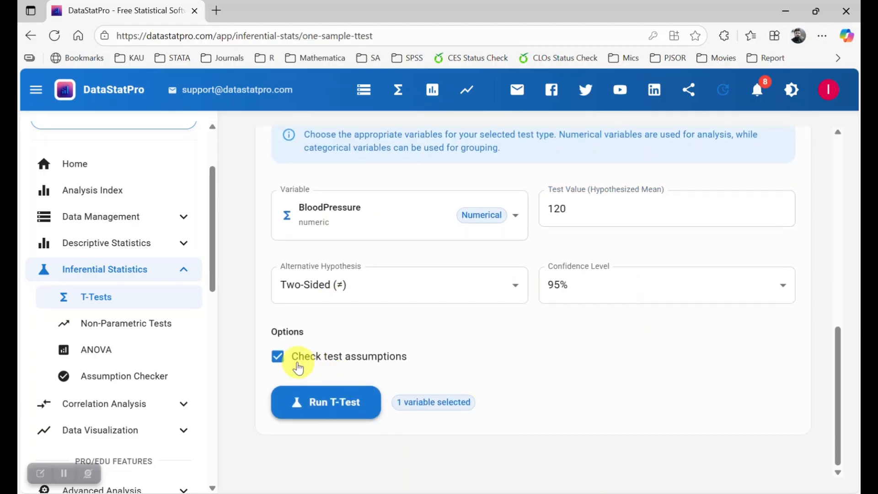
left_click(341, 402)
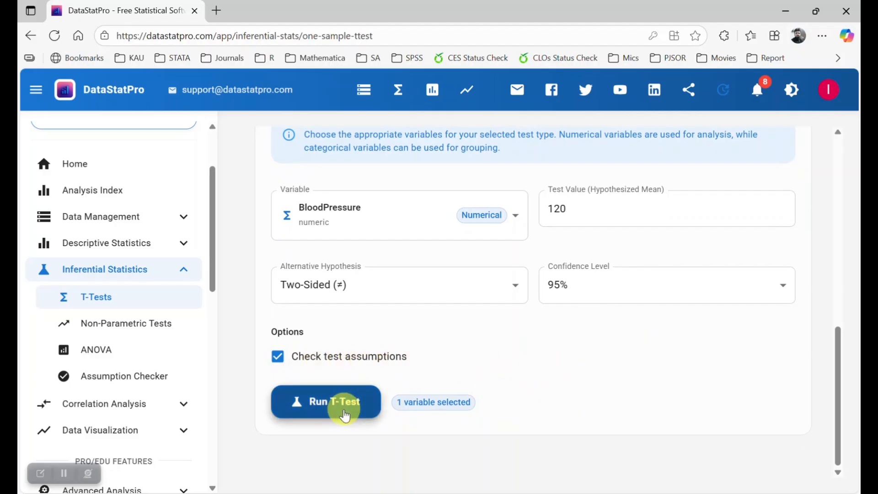
Examine the t-test's assumption checks, key statistics, descriptive statistics and comparison chart, and highlight the full statistical interpretation text.
scroll(627, 358, "down", 1)
scroll(627, 357, "down", 4)
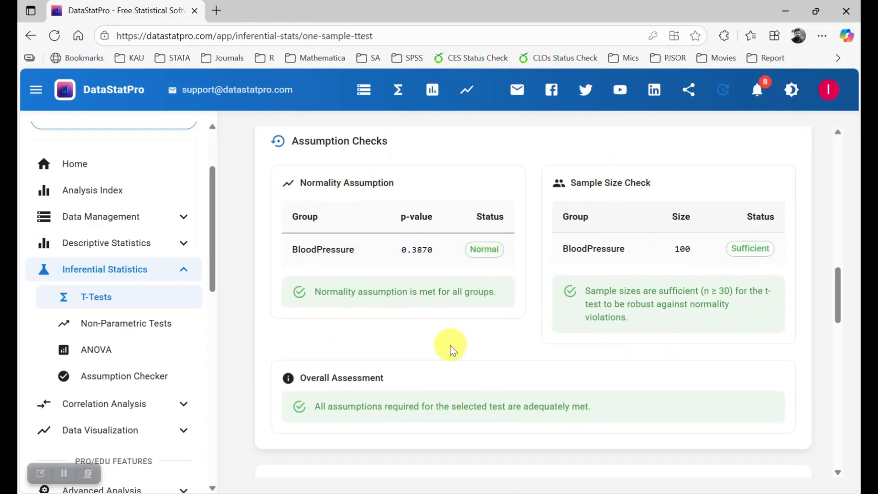
scroll(350, 293, "down", 2)
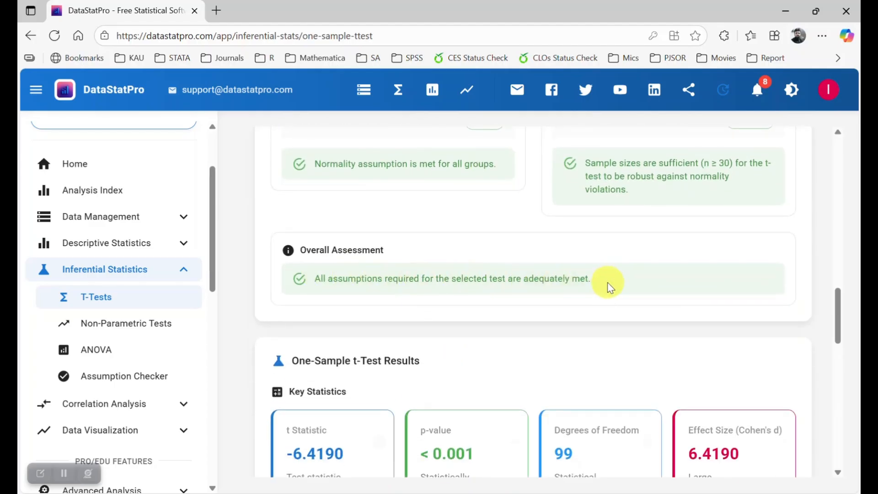
scroll(608, 287, "down", 3)
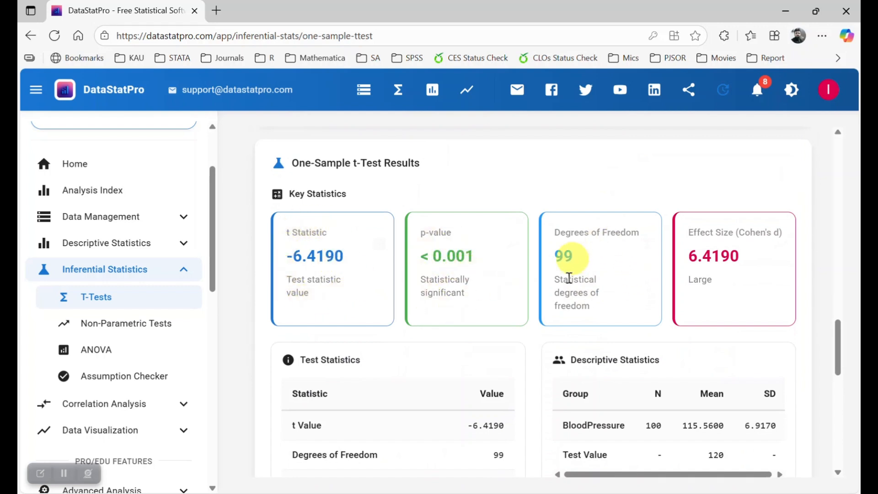
scroll(519, 362, "down", 3)
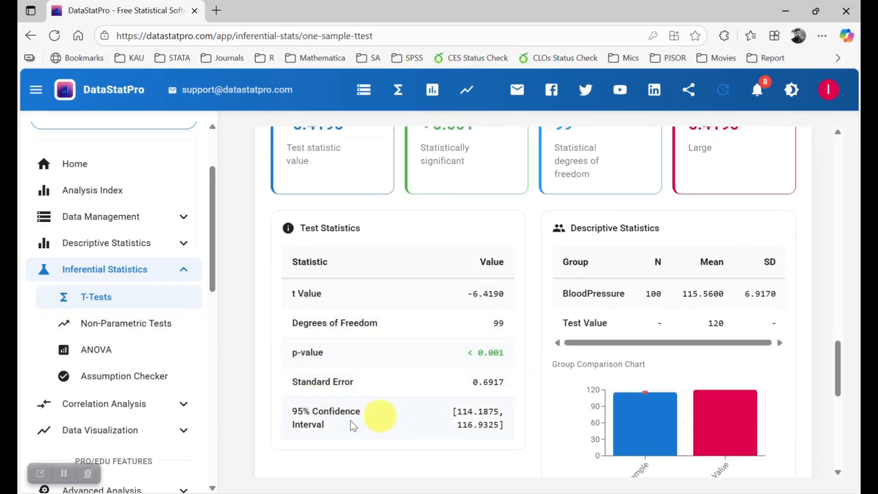
scroll(525, 416, "down", 1)
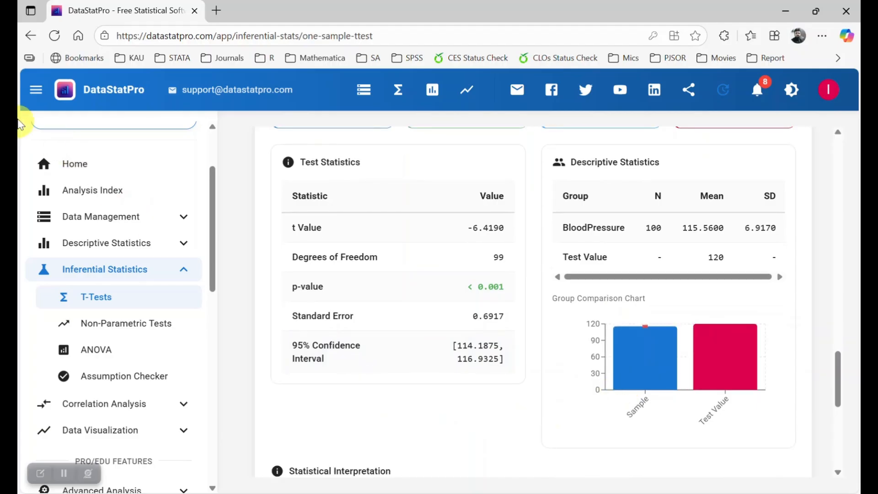
scroll(375, 316, "down", 5)
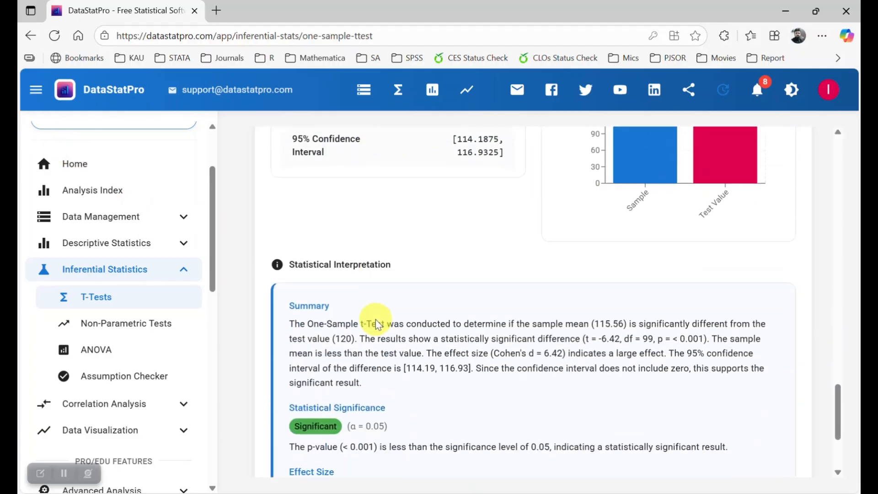
scroll(375, 320, "down", 1)
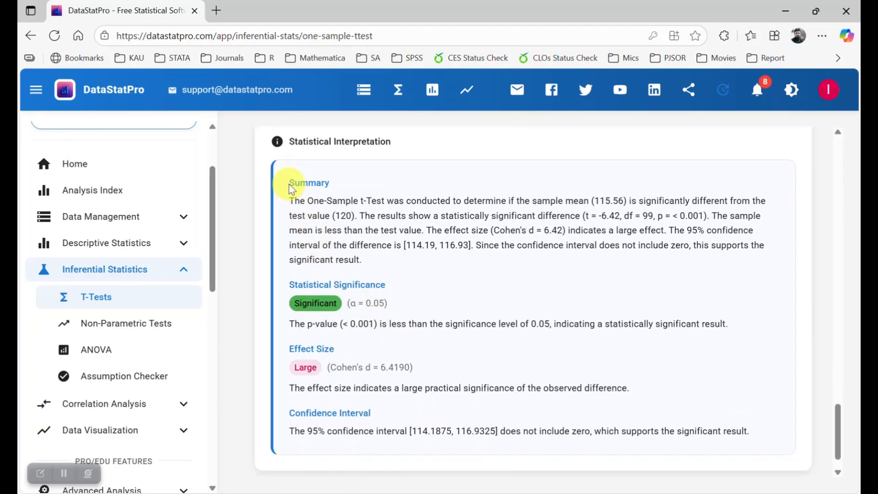
left_click_drag(291, 188, 761, 452)
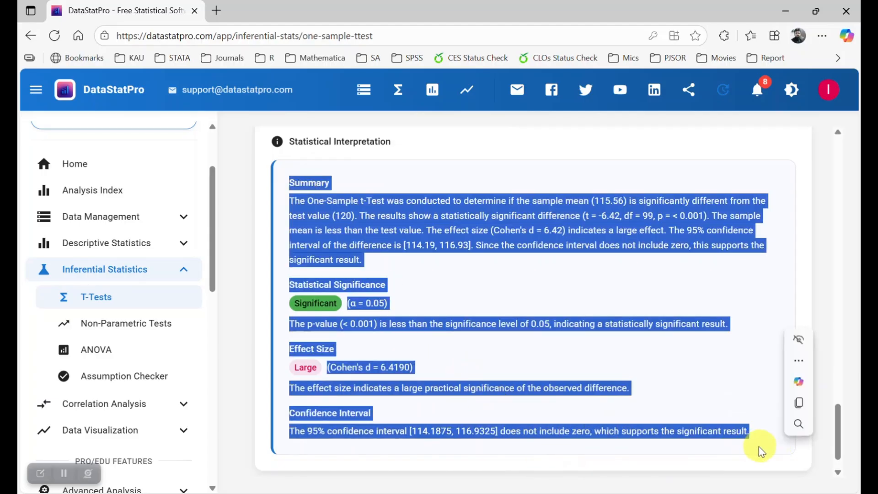
Change the test type for the Health Dataset from the one-sample test to Independent Samples T-Test.
scroll(809, 311, "up", 6)
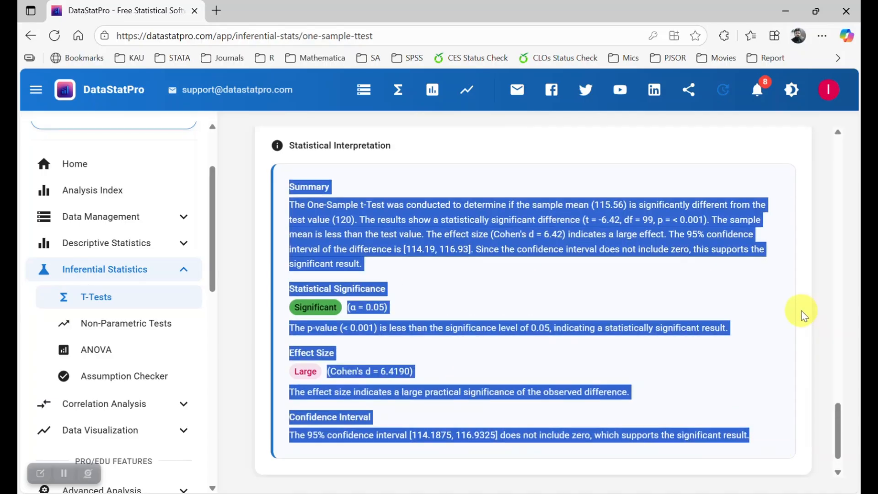
scroll(804, 315, "up", 12)
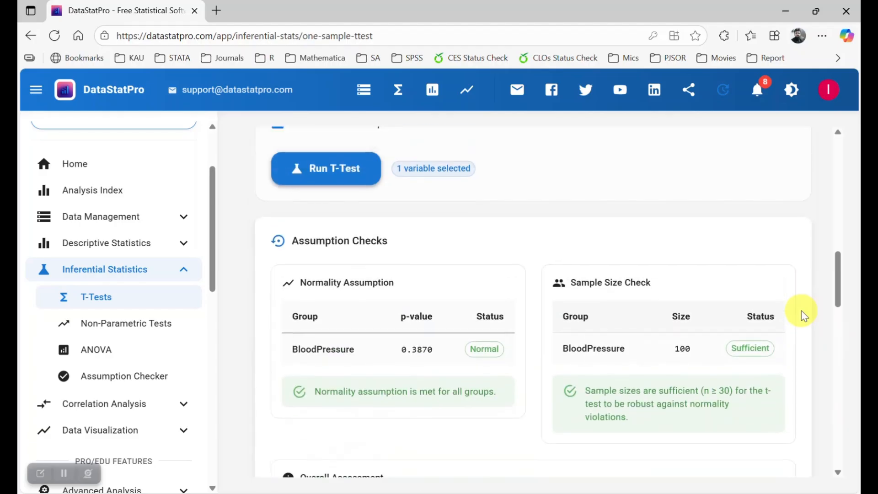
scroll(804, 316, "up", 10)
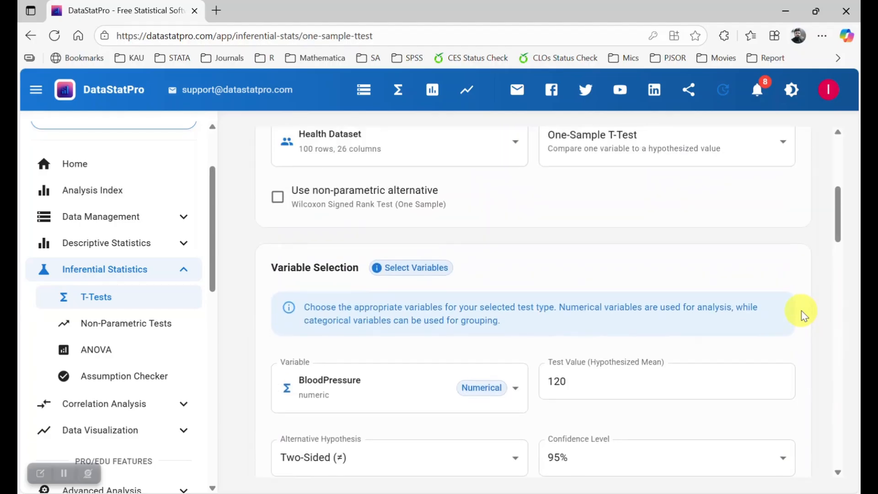
scroll(804, 315, "up", 1)
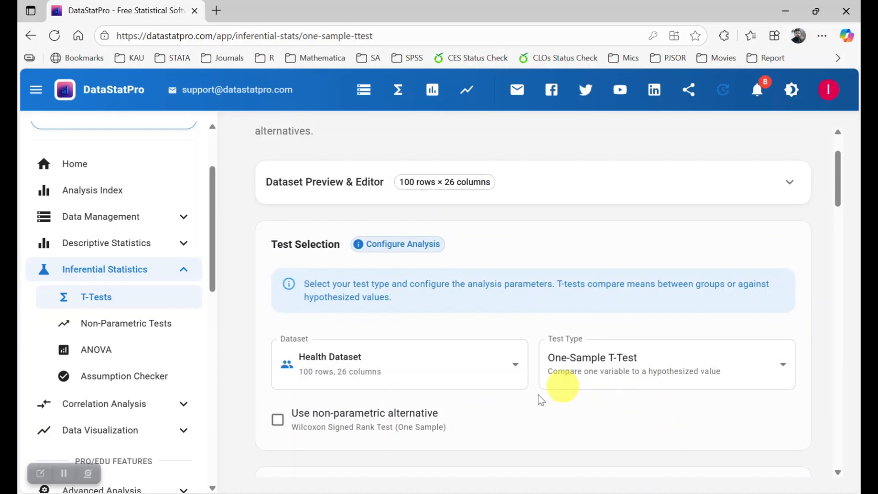
scroll(644, 397, "down", 1)
left_click(679, 308)
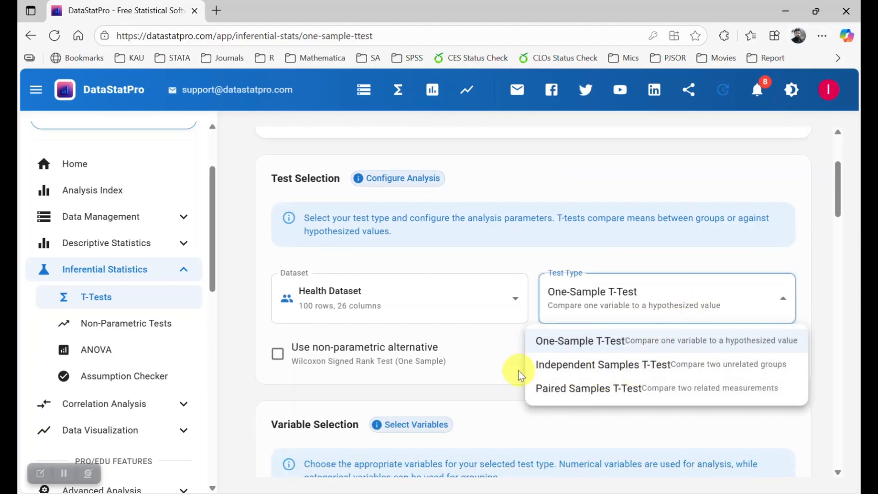
left_click(649, 373)
Choose Cholesterol as the test variable and Gender as the grouping variable for the independent samples test.
scroll(533, 372, "down", 5)
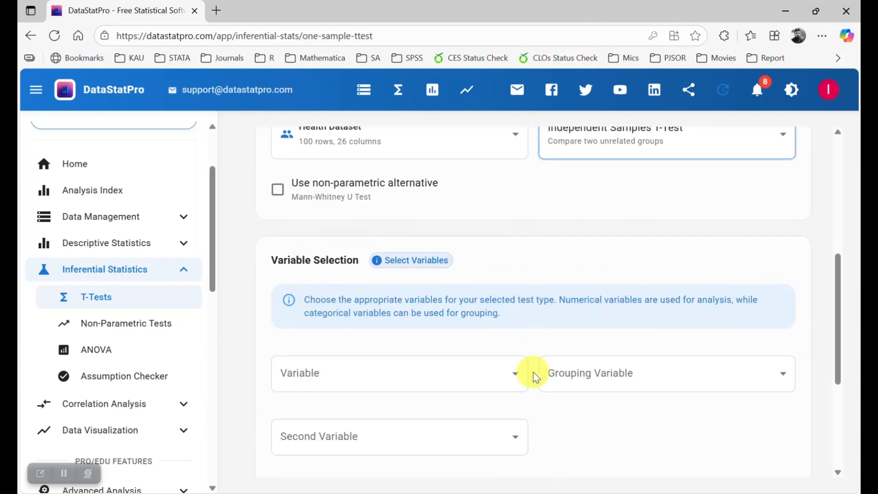
left_click(423, 286)
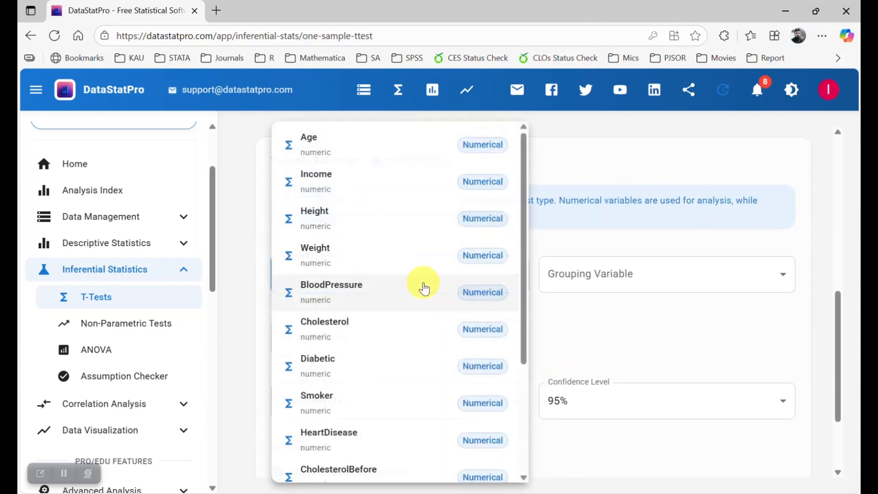
left_click(343, 338)
scroll(631, 302, "down", 1)
left_click(715, 223)
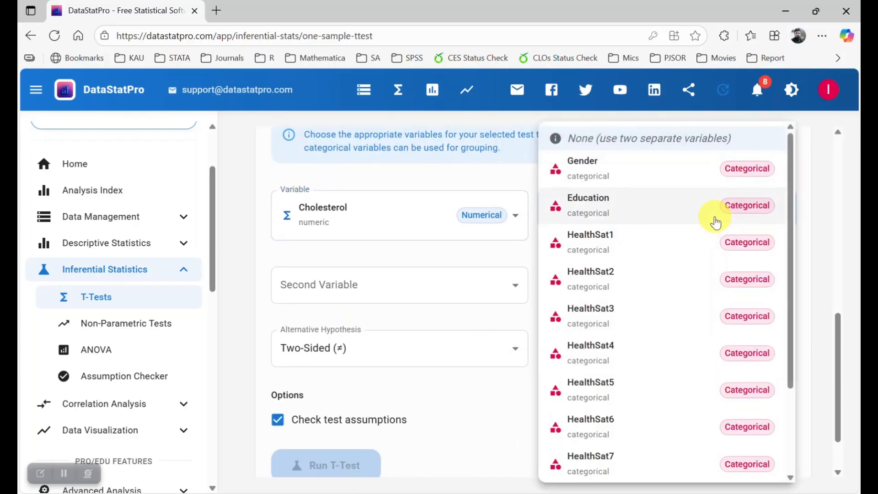
left_click(602, 169)
Set Group 1 to Female and Group 2 to Male, and run the independent samples t-test.
scroll(554, 240, "down", 1)
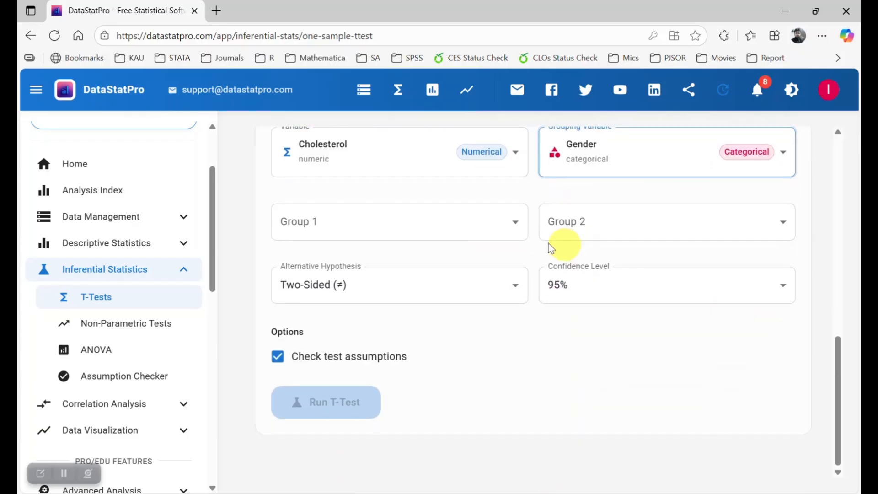
left_click(468, 229)
left_click(337, 257)
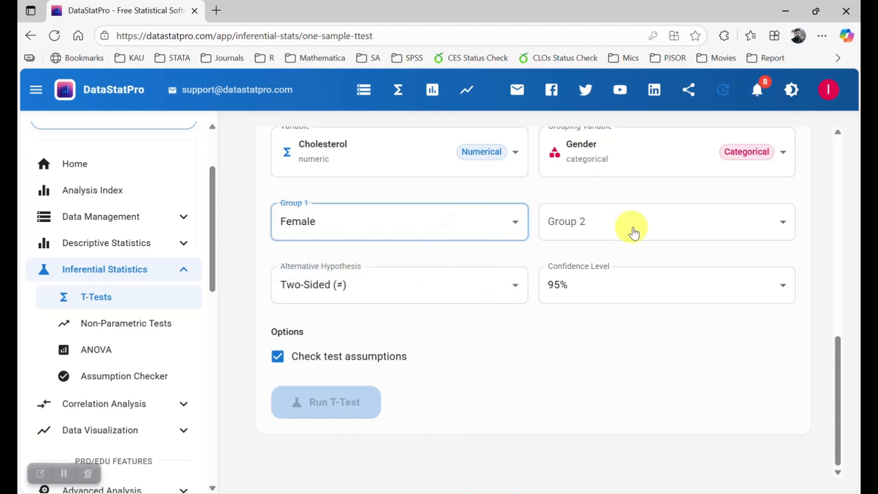
left_click(638, 225)
left_click(569, 283)
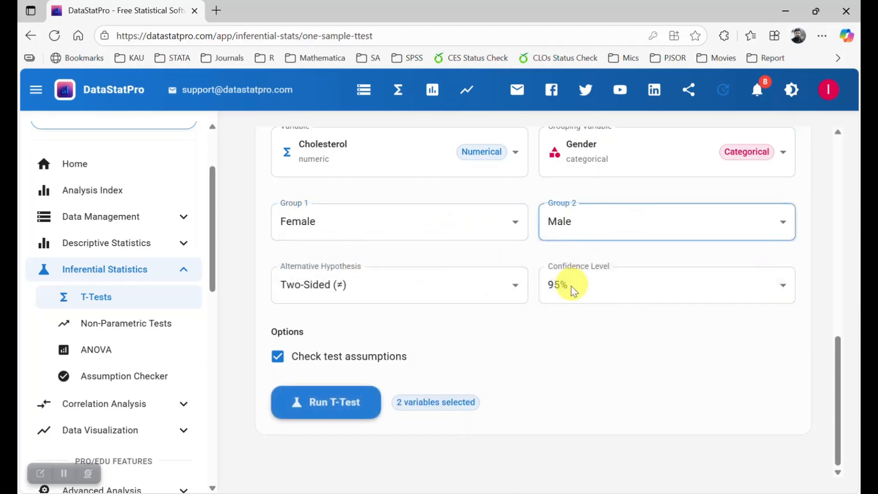
left_click(619, 356)
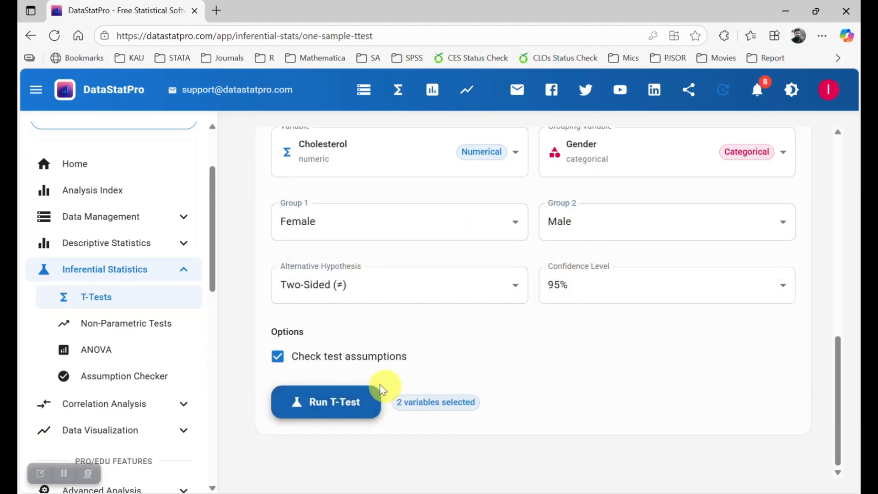
left_click(313, 402)
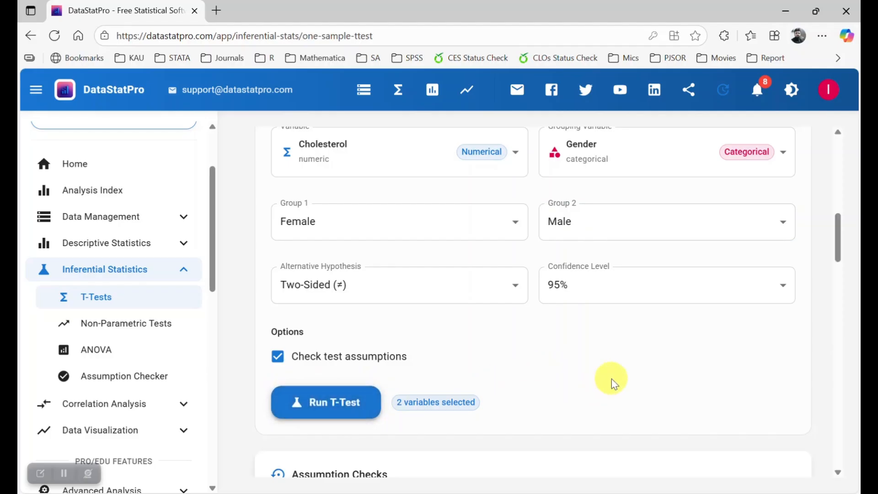
Examine the independent t-test's assumption checks, Levene's test, key statistics, descriptive statistics and comparison chart, and highlight the full statistical interpretation text.
scroll(611, 379, "down", 6)
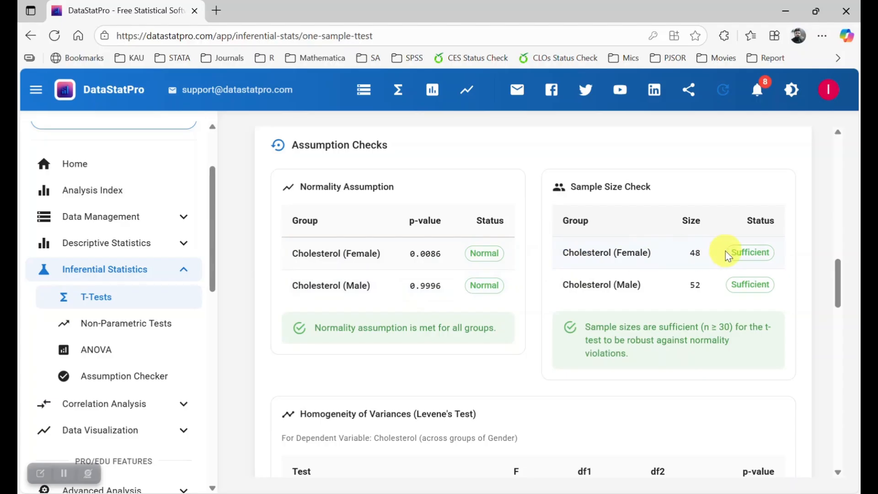
scroll(383, 351, "down", 1)
scroll(383, 351, "down", 3)
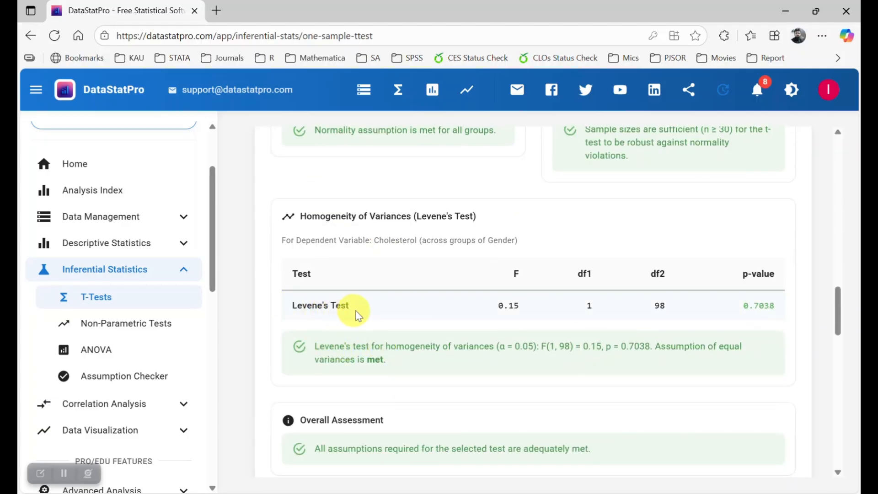
scroll(665, 327, "down", 7)
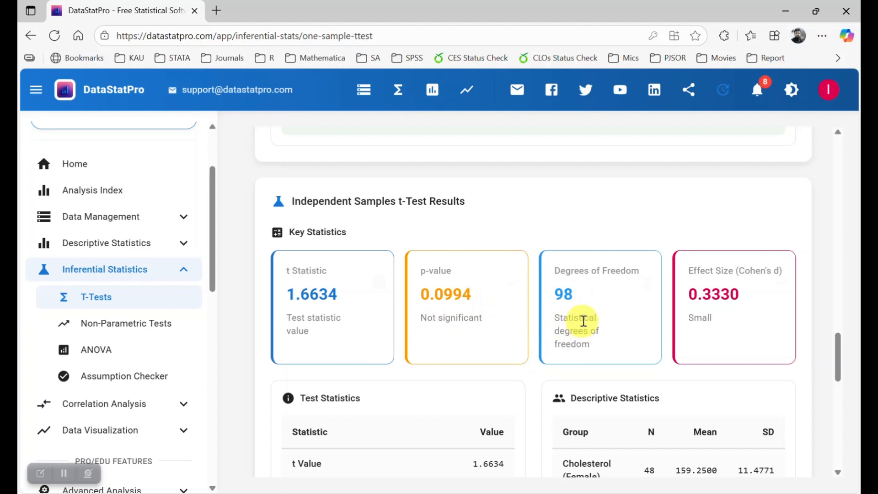
scroll(581, 352, "down", 4)
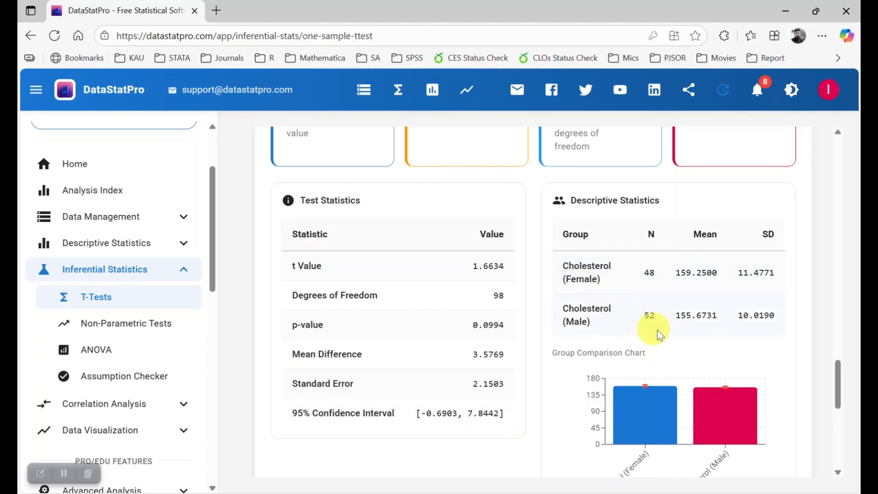
scroll(700, 337, "down", 3)
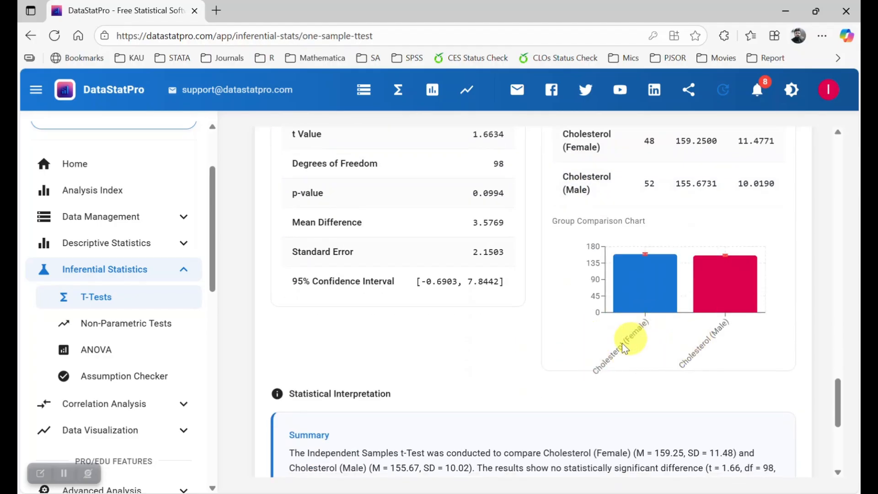
scroll(612, 347, "down", 4)
scroll(503, 293, "down", 2)
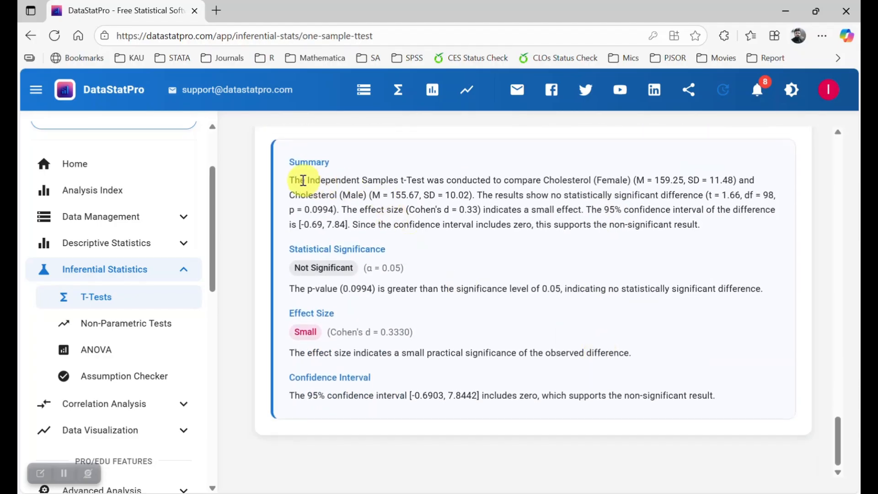
left_click_drag(314, 181, 674, 400)
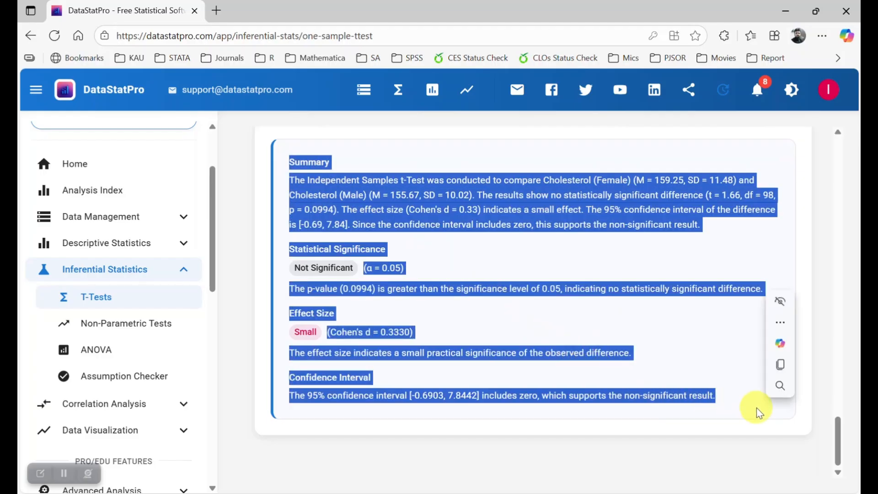
left_click(697, 334)
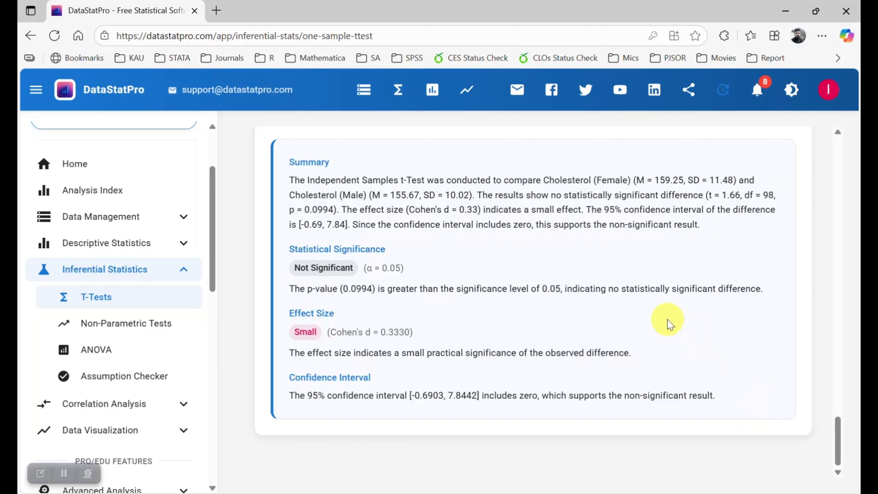
Return to the test selection and change the test type to Paired Samples T-Test.
scroll(666, 319, "up", 3)
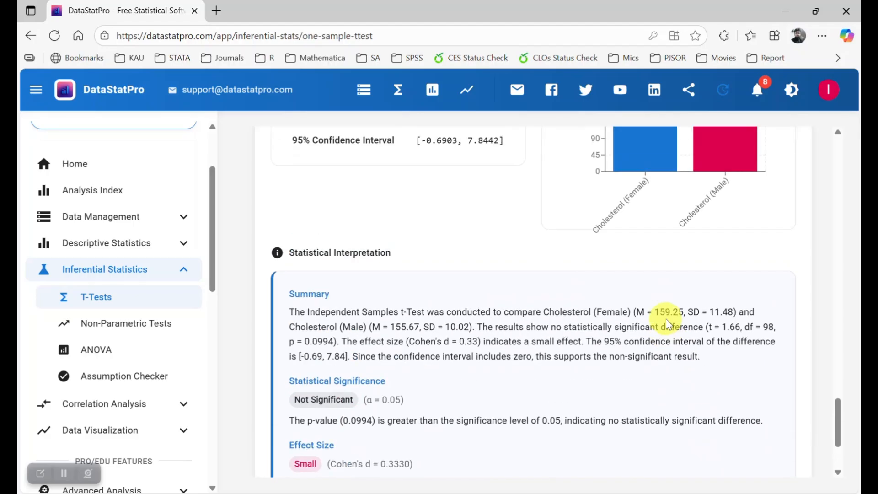
scroll(666, 319, "up", 5)
scroll(665, 319, "up", 10)
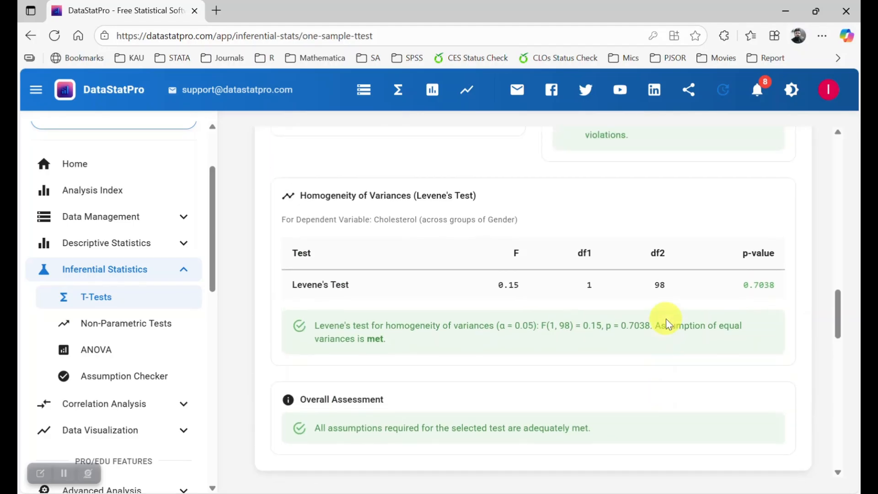
scroll(666, 319, "up", 15)
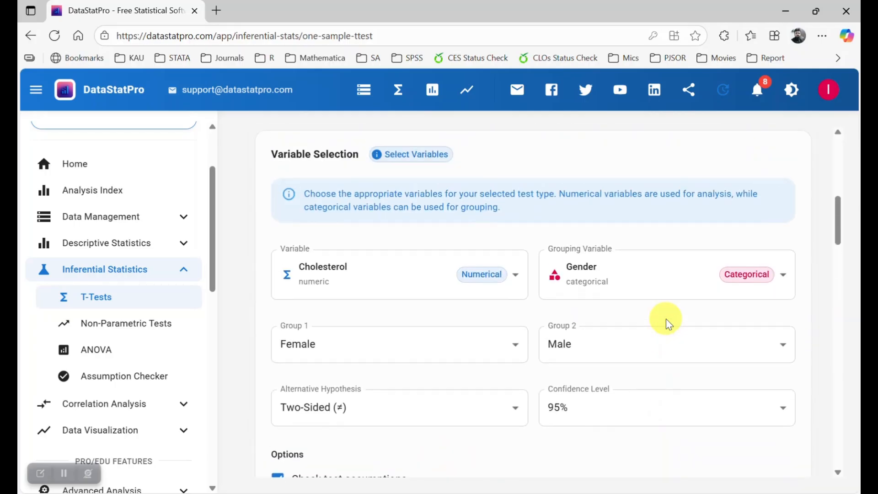
scroll(666, 319, "up", 5)
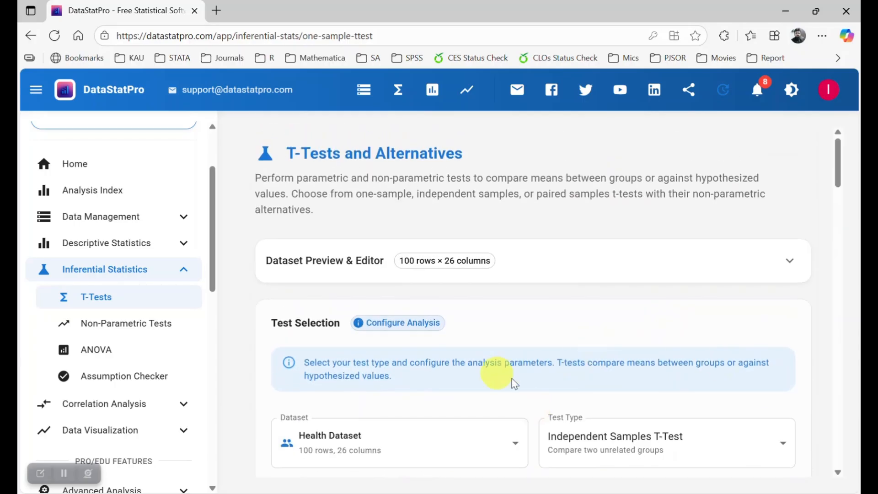
scroll(594, 368, "down", 3)
left_click(688, 313)
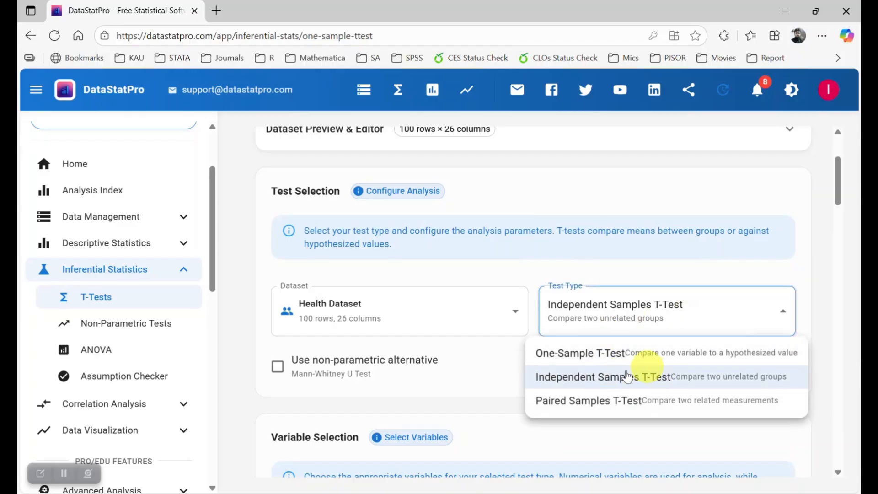
left_click(621, 404)
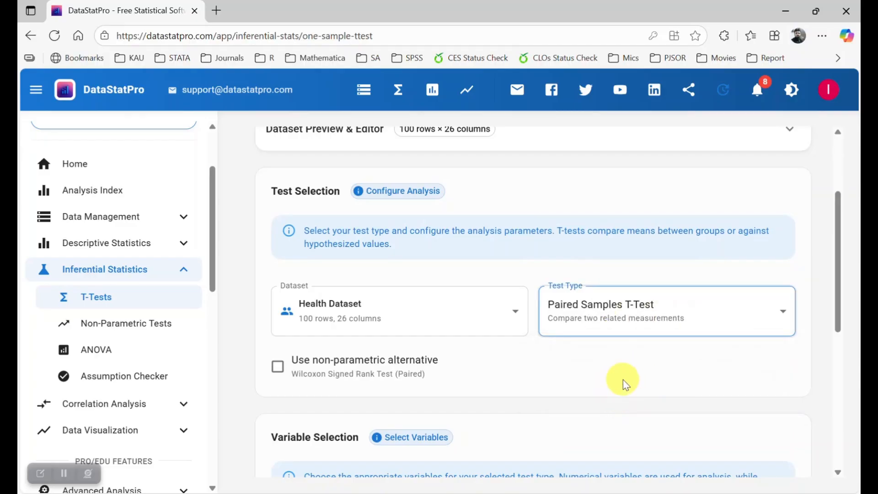
Choose CholesterolBefore as the first variable and CholesterolAfter as the second variable for the paired test.
scroll(624, 379, "down", 3)
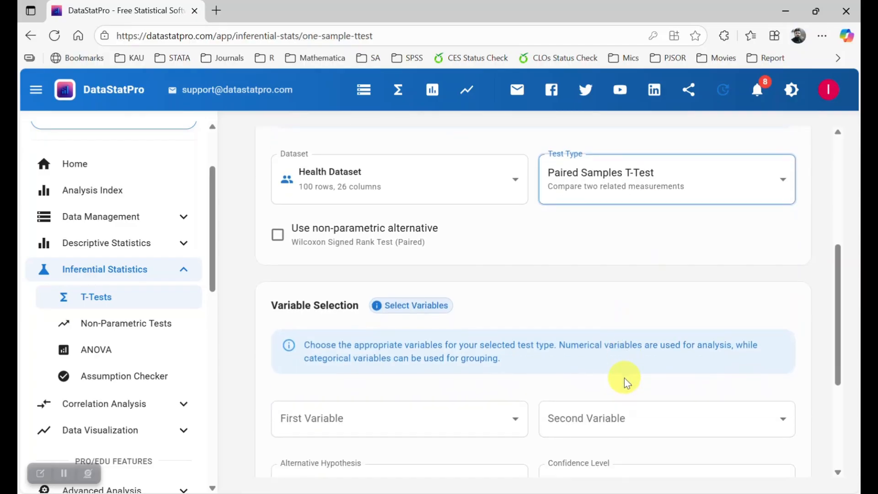
scroll(625, 378, "down", 2)
left_click(459, 355)
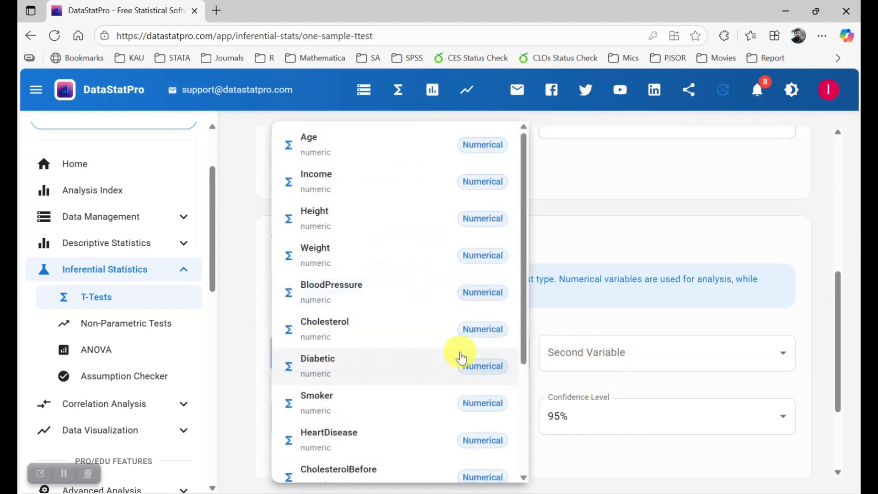
scroll(461, 358, "down", 3)
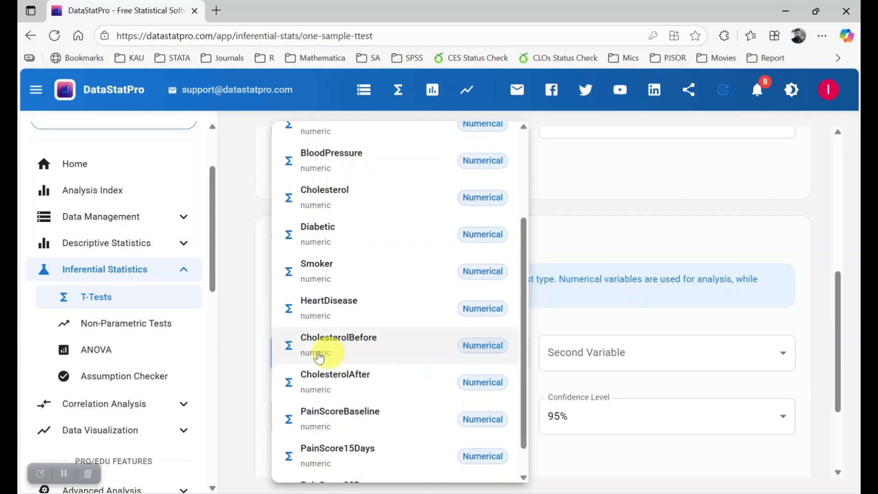
left_click(338, 352)
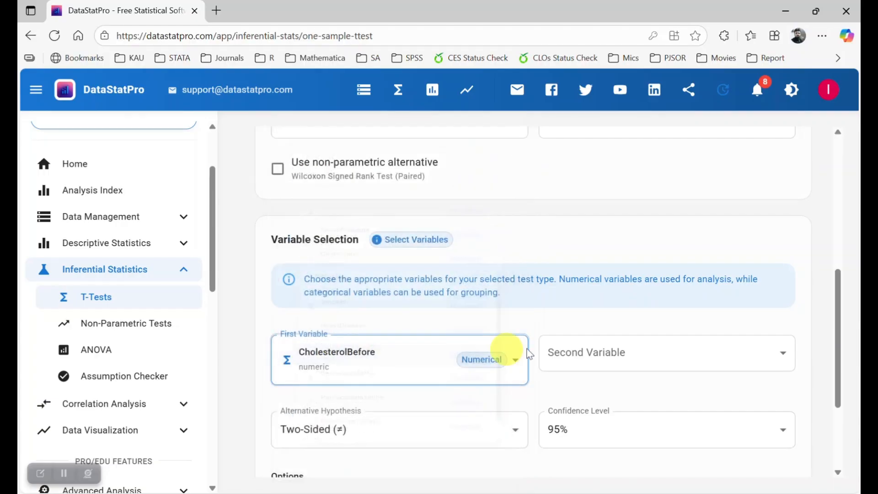
scroll(549, 338, "down", 2)
left_click(631, 284)
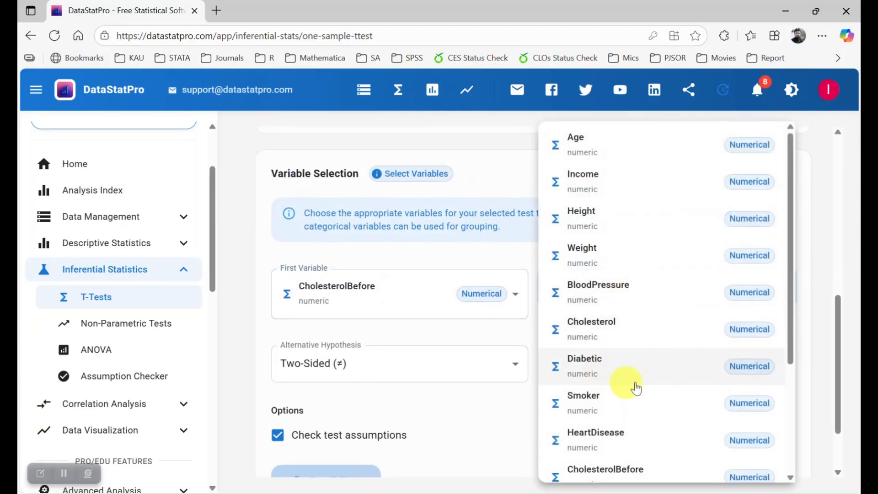
scroll(645, 380, "down", 2)
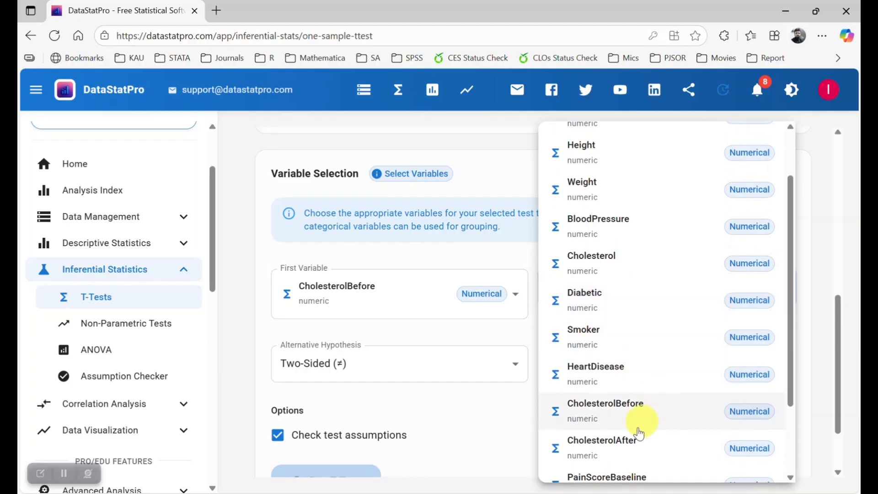
left_click(622, 441)
Run the paired samples t-test on the two cholesterol measurements and look at its assumption checks.
scroll(645, 421, "down", 2)
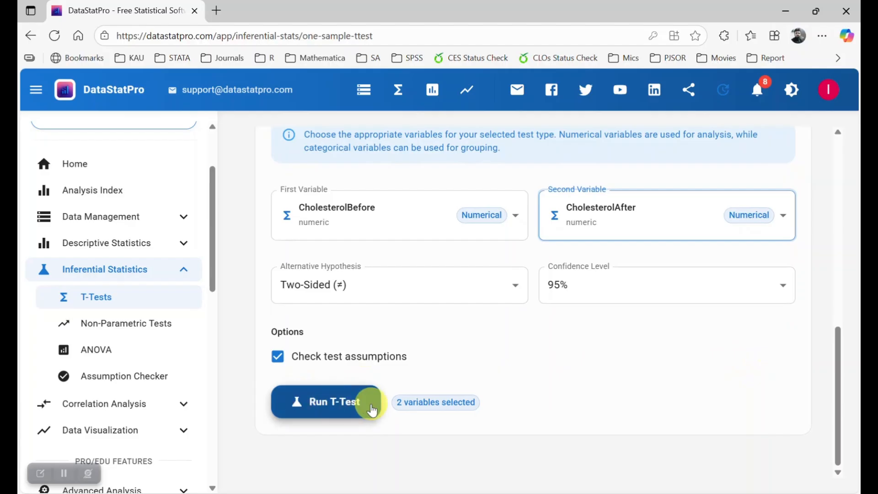
left_click(352, 405)
scroll(632, 341, "down", 4)
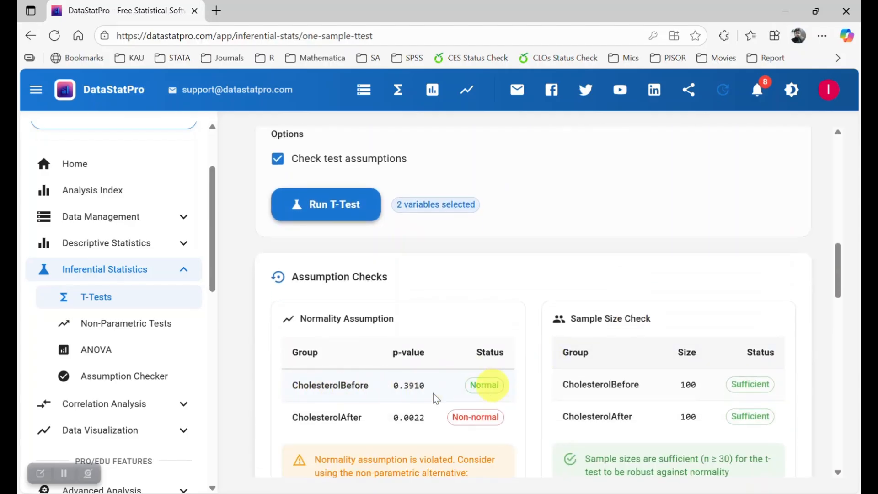
Examine the paired t-test's assumption checks, key statistics, descriptive statistics and comparison chart, highlight the full statistical interpretation text, and revisit the assumption checks.
scroll(420, 324, "down", 3)
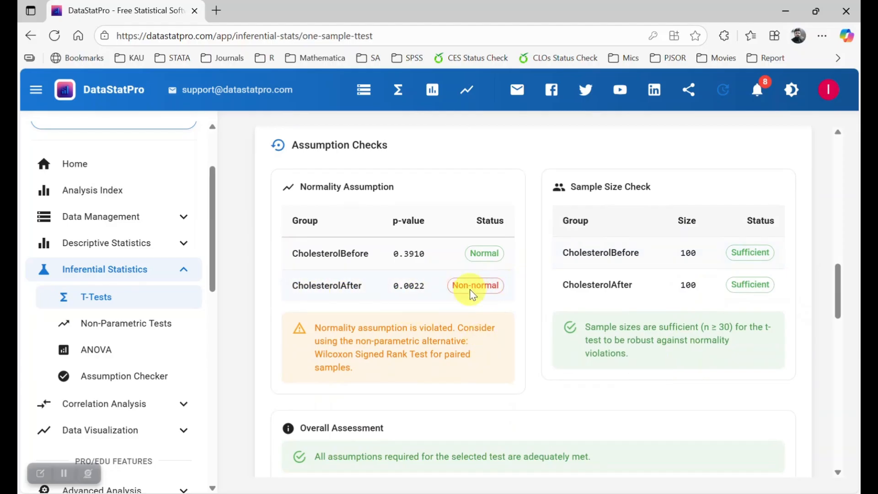
scroll(449, 310, "down", 6)
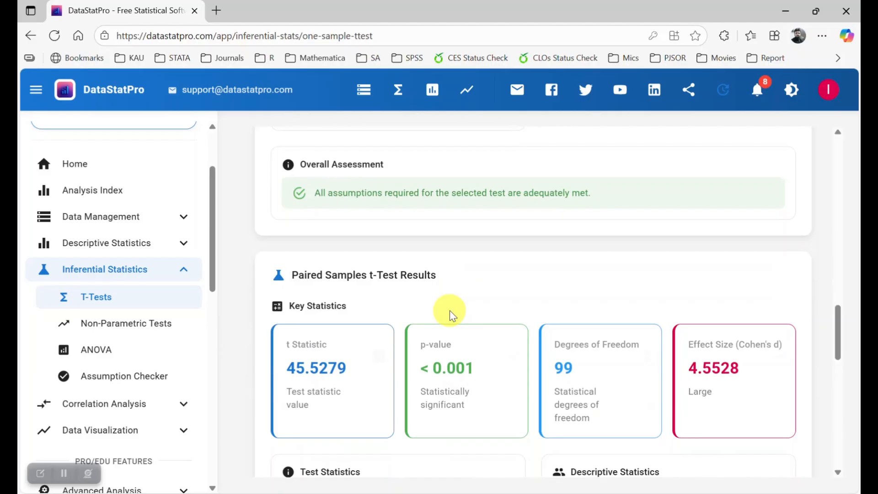
scroll(449, 311, "down", 8)
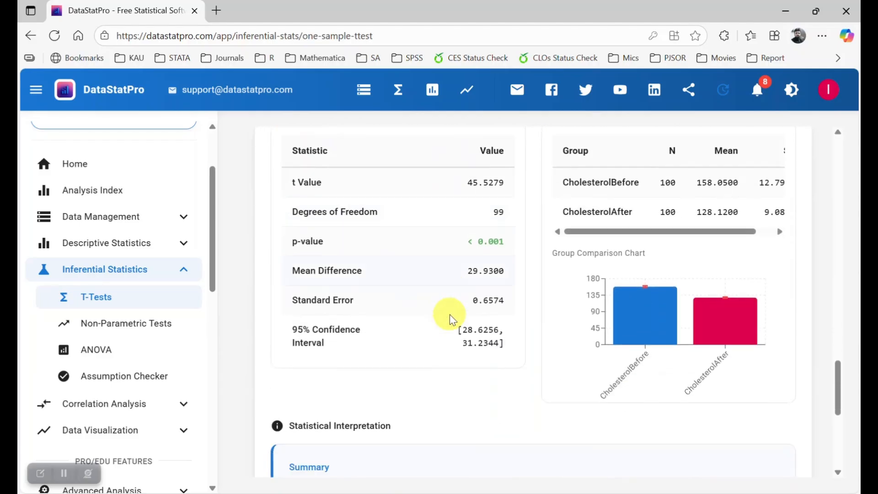
scroll(449, 315, "down", 5)
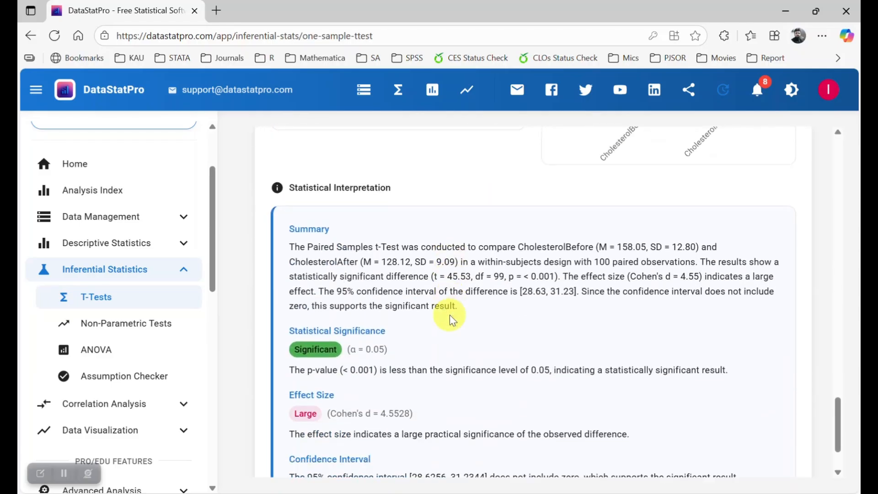
scroll(305, 275, "down", 2)
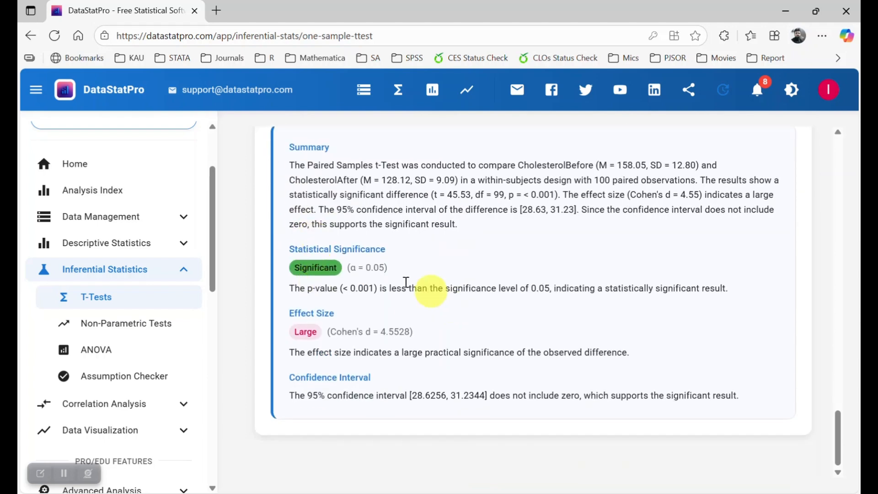
left_click_drag(286, 145, 767, 432)
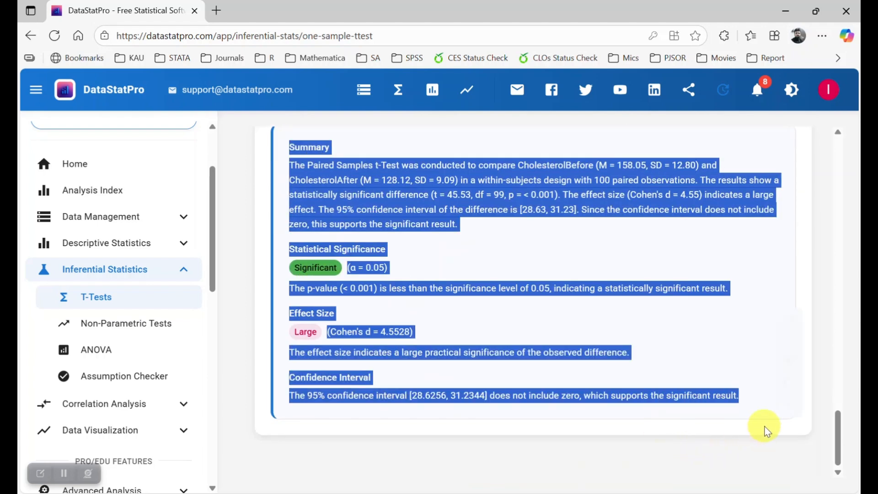
left_click(680, 305)
scroll(614, 323, "up", 10)
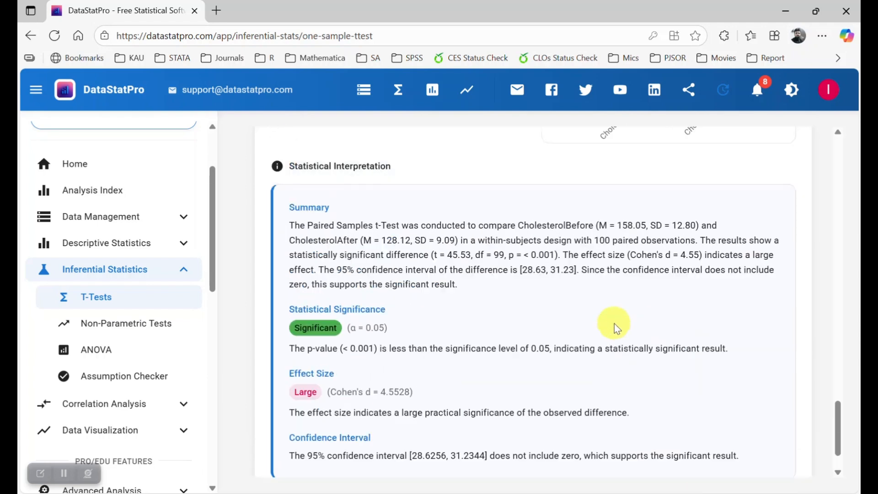
scroll(613, 323, "up", 10)
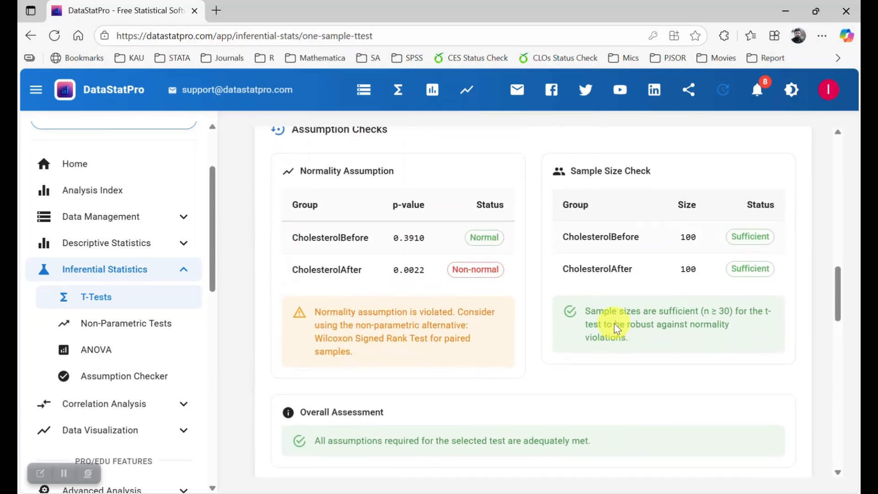
scroll(614, 324, "up", 2)
scroll(614, 323, "down", 7)
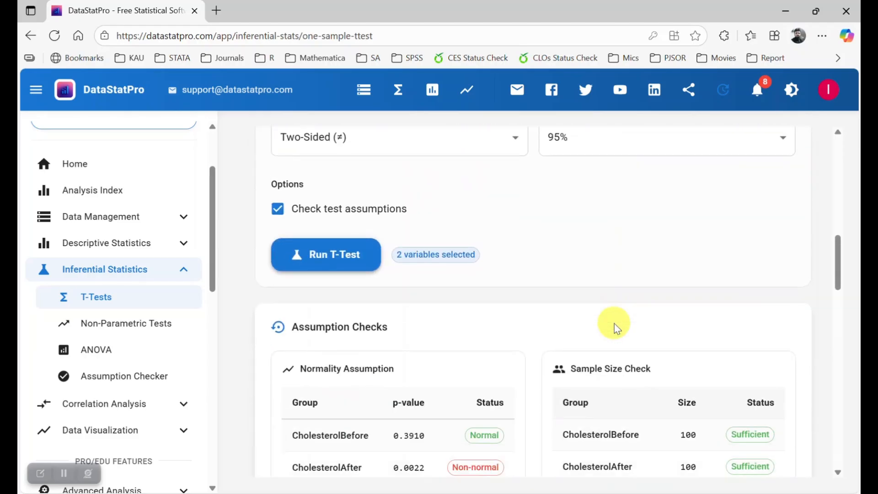